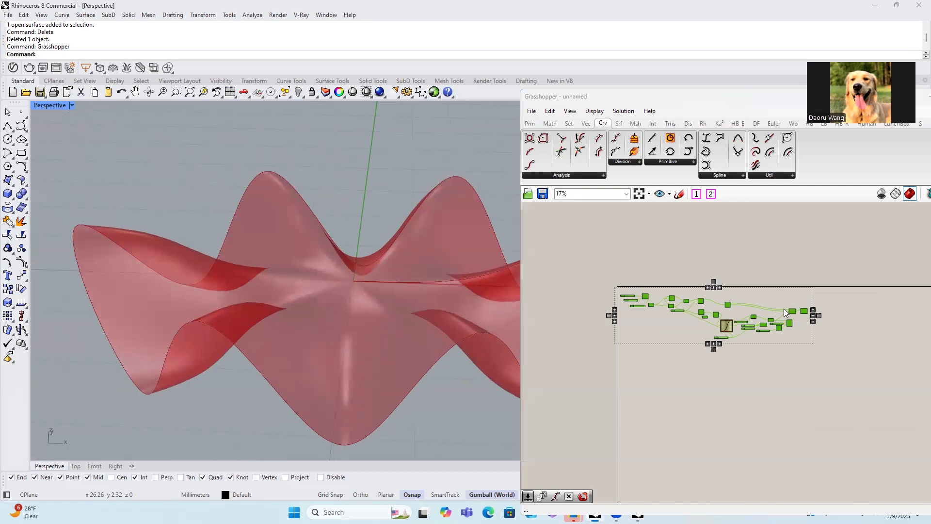
Bake the lofted surface from the last component of the definition into the Rhino model
{"action": "scroll", "coordinate": [824, 313], "scroll_direction": "up", "scroll_amount": 4}
{"action": "left_click", "coordinate": [804, 312]}
{"action": "scroll", "coordinate": [800, 311], "scroll_direction": "up", "scroll_amount": 4}
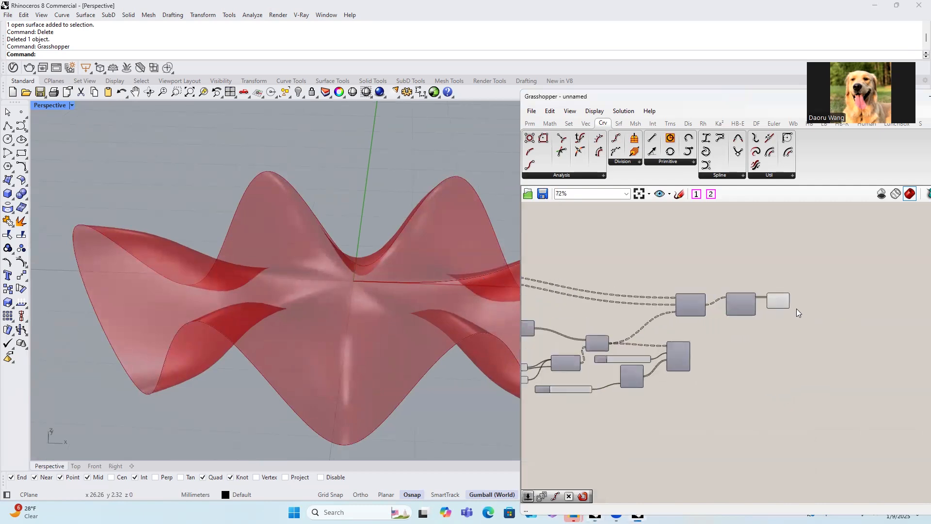
{"action": "left_click", "coordinate": [778, 301]}
{"action": "middle_click", "coordinate": [778, 301]}
{"action": "left_click", "coordinate": [798, 319]}
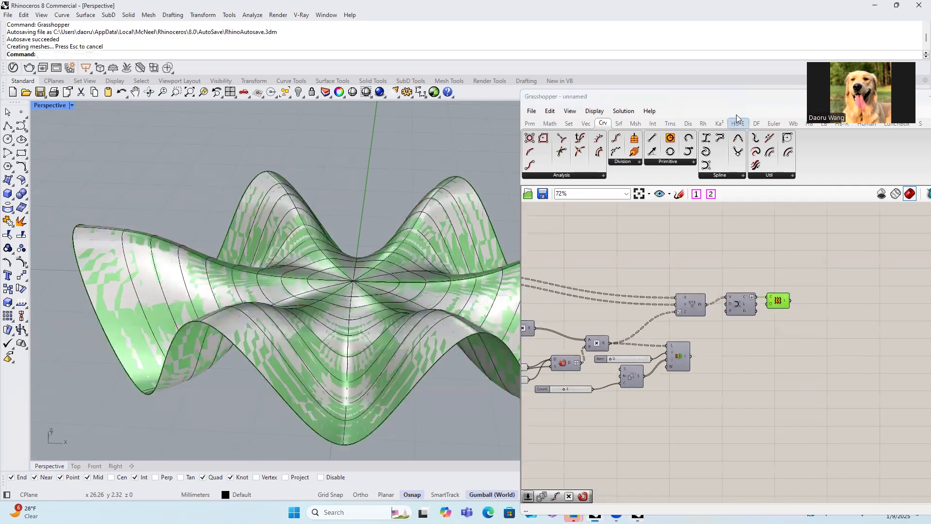
Examine the baked surface's smoothness with environment map (EMap) analysis, and end the analysis
{"action": "left_click_drag", "start_coordinate": [723, 102], "coordinate": [690, 146]}
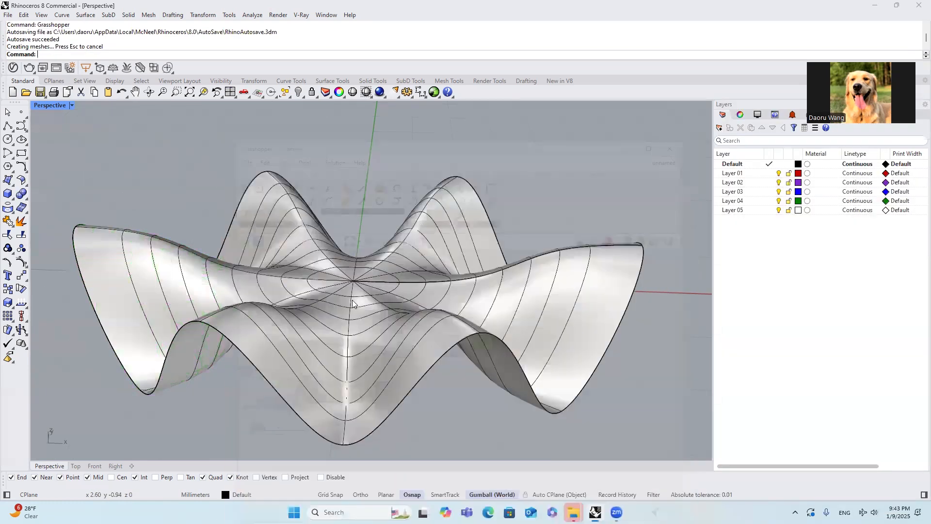
{"action": "left_click", "coordinate": [353, 304]}
{"action": "right_click", "coordinate": [353, 301]}
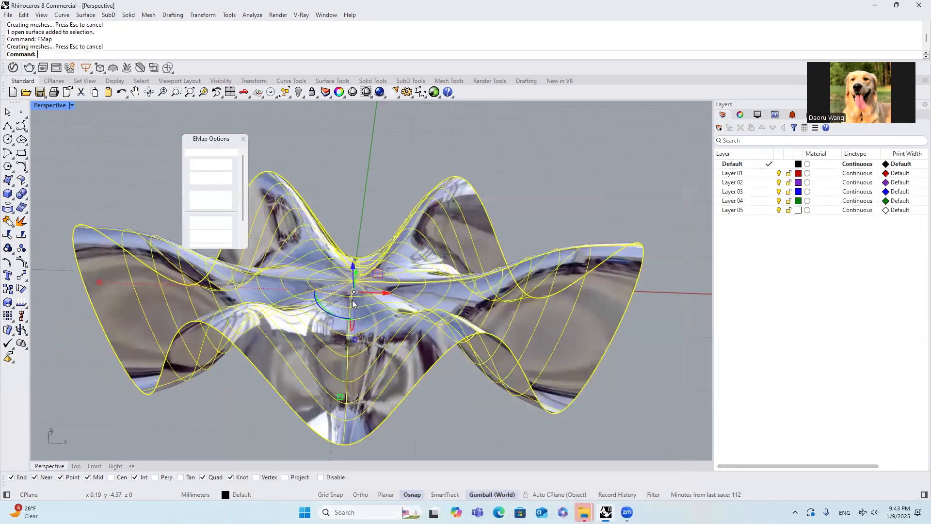
{"action": "key", "text": "Escape"}
{"action": "scroll", "coordinate": [388, 274], "scroll_direction": "up", "scroll_amount": 3}
{"action": "scroll", "coordinate": [388, 274], "scroll_direction": "up", "scroll_amount": 8}
{"action": "scroll", "coordinate": [388, 278], "scroll_direction": "down", "scroll_amount": 8}
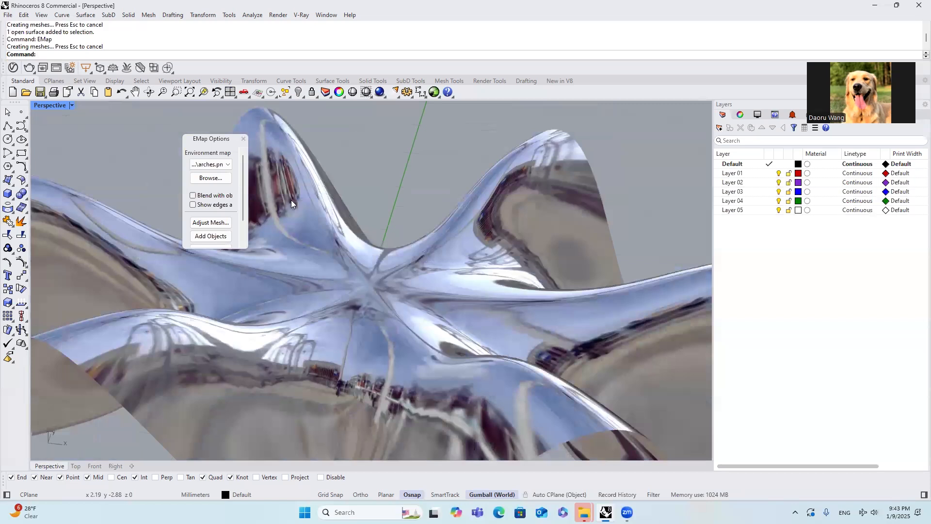
{"action": "left_click", "coordinate": [243, 141]}
Delete the baked surface from the Rhino model
{"action": "left_click", "coordinate": [450, 274]}
{"action": "scroll", "coordinate": [450, 274], "scroll_direction": "down", "scroll_amount": 5}
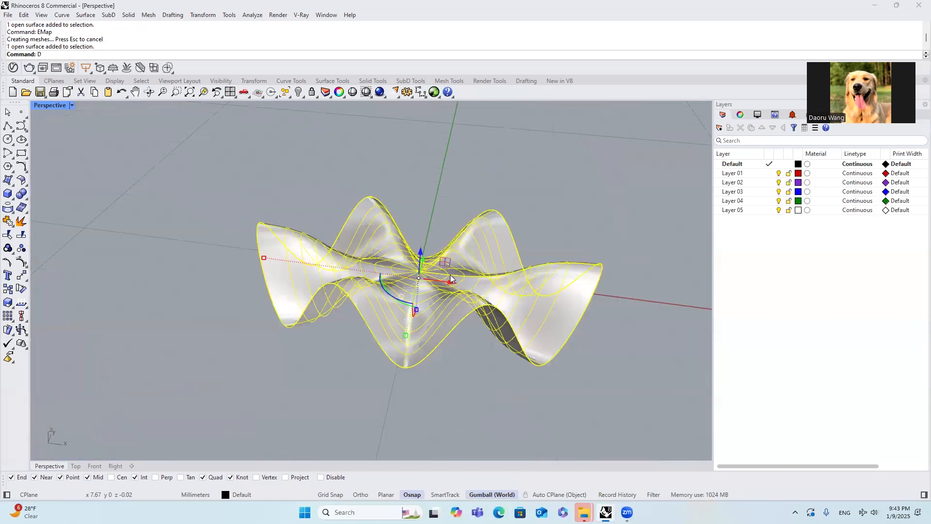
{"action": "key", "text": "Delete"}
Reopen Grasshopper, move its window clear of the model, and delete all components on the canvas
{"action": "left_click", "coordinate": [434, 92]}
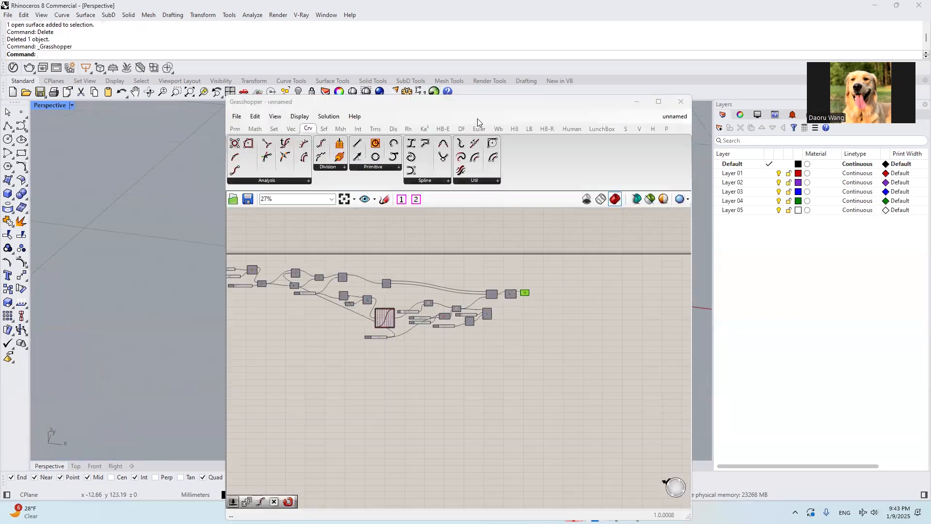
{"action": "left_click_drag", "start_coordinate": [488, 110], "coordinate": [686, 144]}
{"action": "scroll", "coordinate": [617, 288], "scroll_direction": "up", "scroll_amount": 3}
{"action": "left_click_drag", "start_coordinate": [854, 403], "coordinate": [471, 280]}
{"action": "key", "text": "Delete"}
{"action": "scroll", "coordinate": [489, 306], "scroll_direction": "up", "scroll_amount": 8}
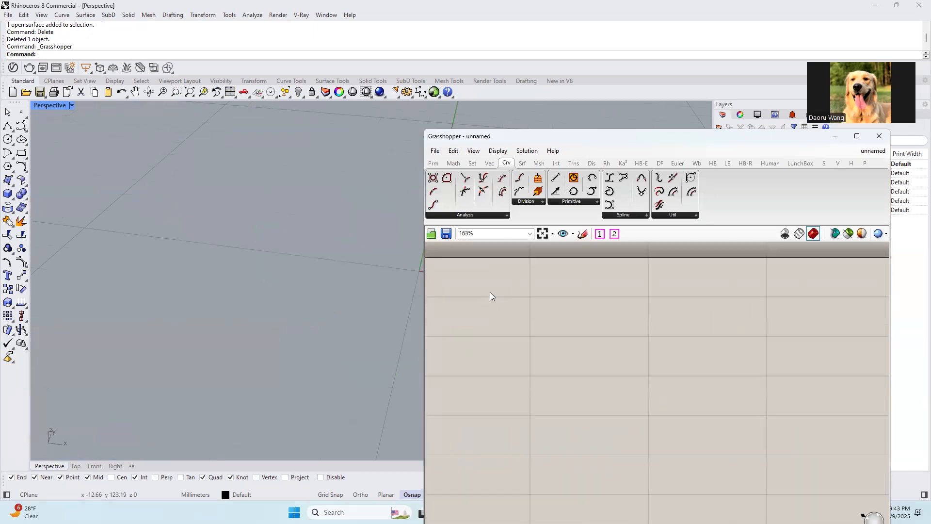
Add an Ellipse component to the empty canvas and shift the Grasshopper window away from the model origin
{"action": "double_click", "coordinate": [530, 284]}
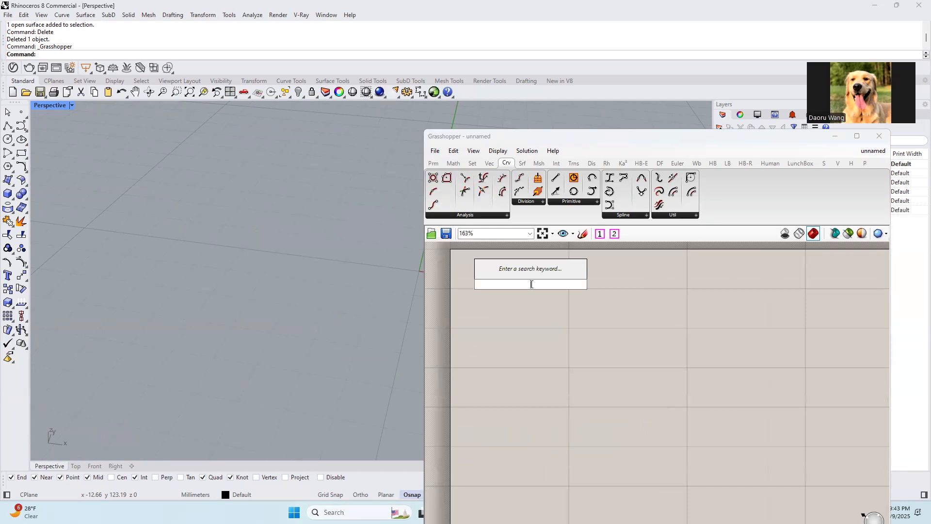
{"action": "type", "text": "elip"}
{"action": "key", "text": "Return"}
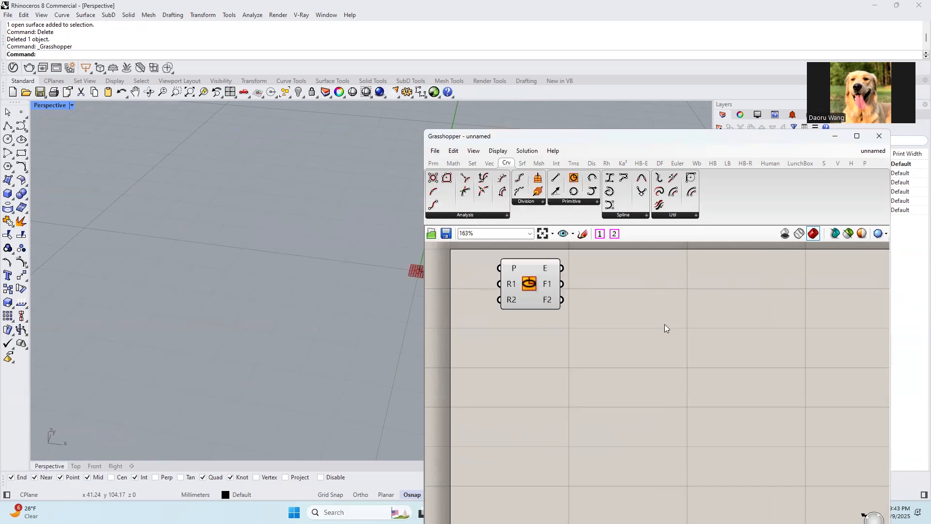
{"action": "left_click_drag", "start_coordinate": [665, 324], "coordinate": [782, 338]}
Set the ellipse's Radius 1 to 44 and Radius 2 to 22 with two number sliders
{"action": "double_click", "coordinate": [659, 352]}
{"action": "type", "text": "44"}
{"action": "key", "text": "Return"}
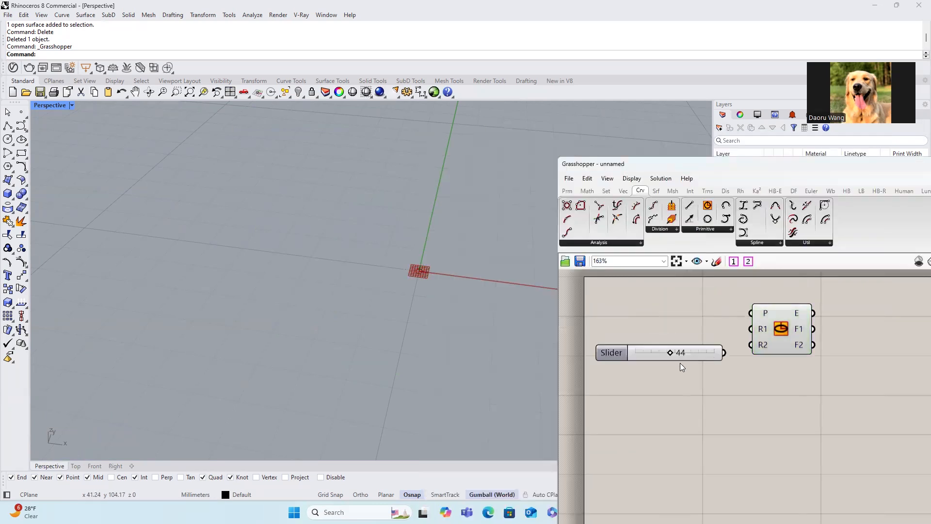
{"action": "double_click", "coordinate": [669, 378]}
{"action": "key", "text": "Return"}
{"action": "left_click_drag", "start_coordinate": [777, 329], "coordinate": [767, 361]}
{"action": "scroll", "coordinate": [396, 291], "scroll_direction": "up", "scroll_amount": 5}
{"action": "left_click", "coordinate": [676, 256]}
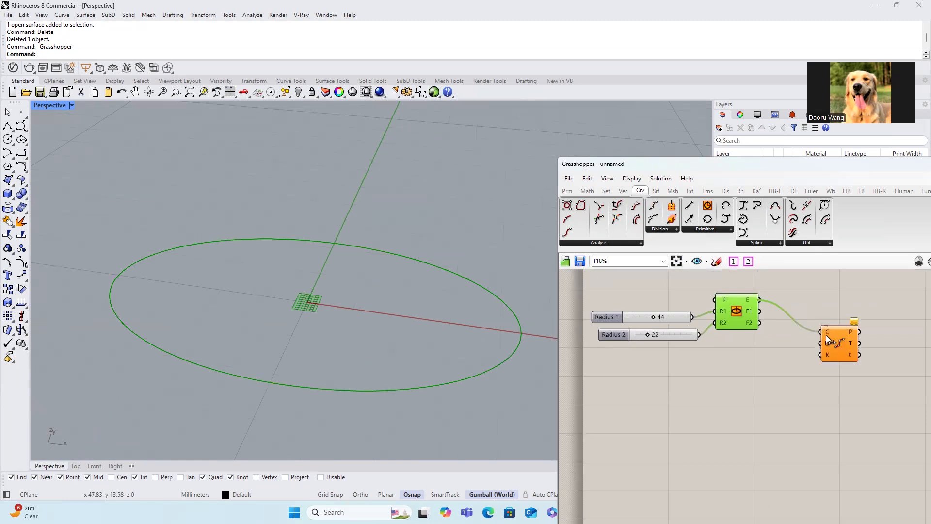
Feed the ellipse into a Divide Curve component and set its division count to 8 with a slider
{"action": "left_click_drag", "start_coordinate": [826, 335], "coordinate": [826, 335]}
{"action": "left_click_drag", "start_coordinate": [836, 345], "coordinate": [860, 340]}
{"action": "double_click", "coordinate": [718, 380]}
{"action": "type", "text": "8"}
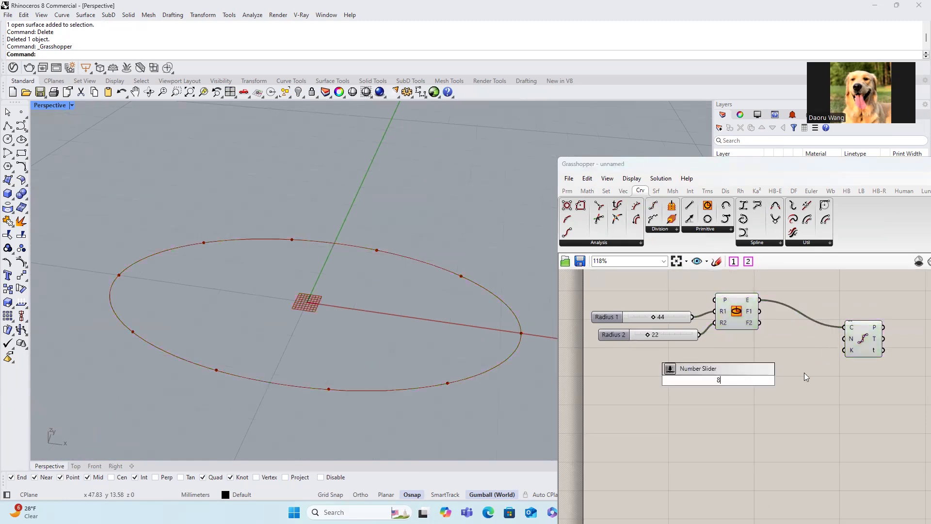
{"action": "key", "text": "Return"}
{"action": "left_click_drag", "start_coordinate": [840, 338], "coordinate": [842, 340]}
Add a surface Area component and connect the ellipse to its geometry input
{"action": "right_click_drag", "start_coordinate": [841, 341], "coordinate": [737, 332]}
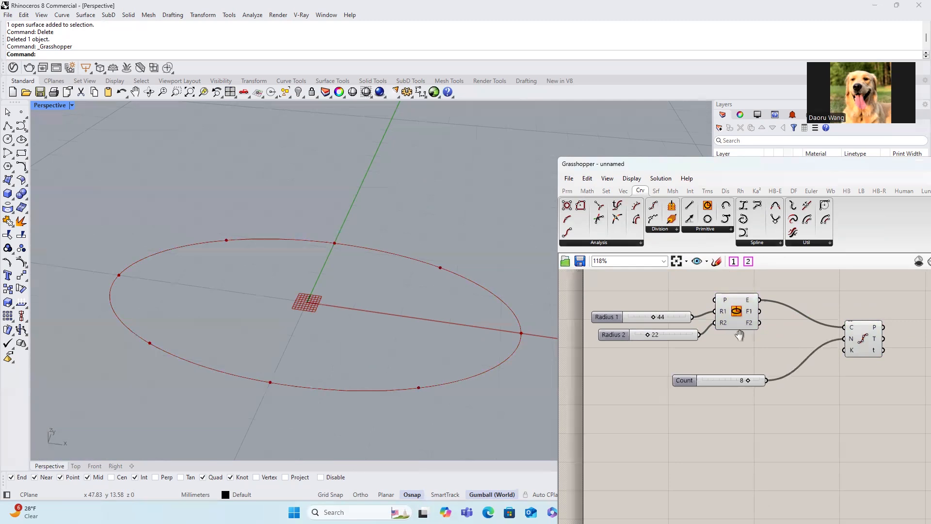
{"action": "left_click", "coordinate": [657, 195]}
{"action": "left_click_drag", "start_coordinate": [585, 205], "coordinate": [722, 393]}
{"action": "left_click_drag", "start_coordinate": [653, 293], "coordinate": [703, 395]}
Create radial lines from the ellipse's division points to its area centroid with a Line component
{"action": "right_click_drag", "start_coordinate": [825, 363], "coordinate": [765, 351]}
{"action": "double_click", "coordinate": [837, 340]}
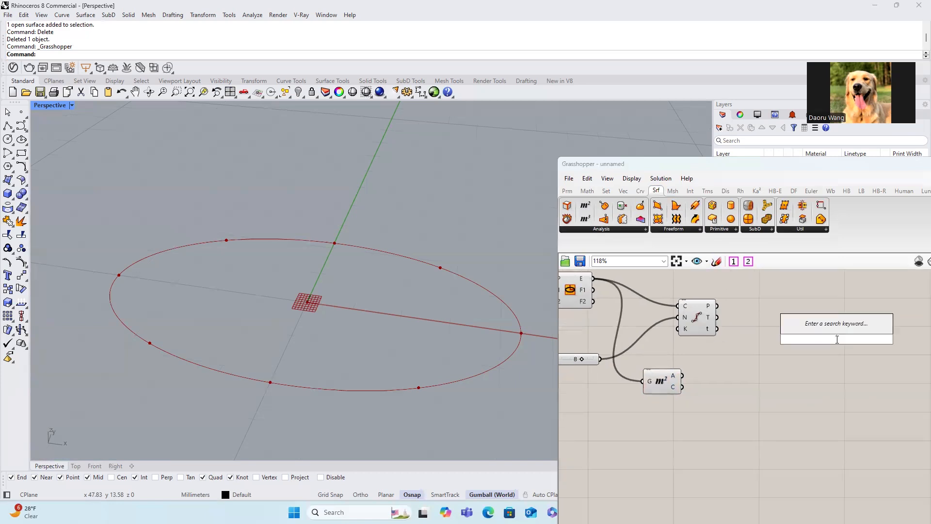
{"action": "type", "text": "line"}
{"action": "left_click", "coordinate": [796, 310]}
{"action": "left_click_drag", "start_coordinate": [717, 306], "coordinate": [788, 324]}
{"action": "scroll", "coordinate": [786, 326], "scroll_direction": "up", "scroll_amount": 1}
{"action": "right_click_drag", "start_coordinate": [786, 326], "coordinate": [757, 326]}
{"action": "left_click_drag", "start_coordinate": [634, 398], "coordinate": [759, 339]}
{"action": "scroll", "coordinate": [764, 340], "scroll_direction": "down", "scroll_amount": 3}
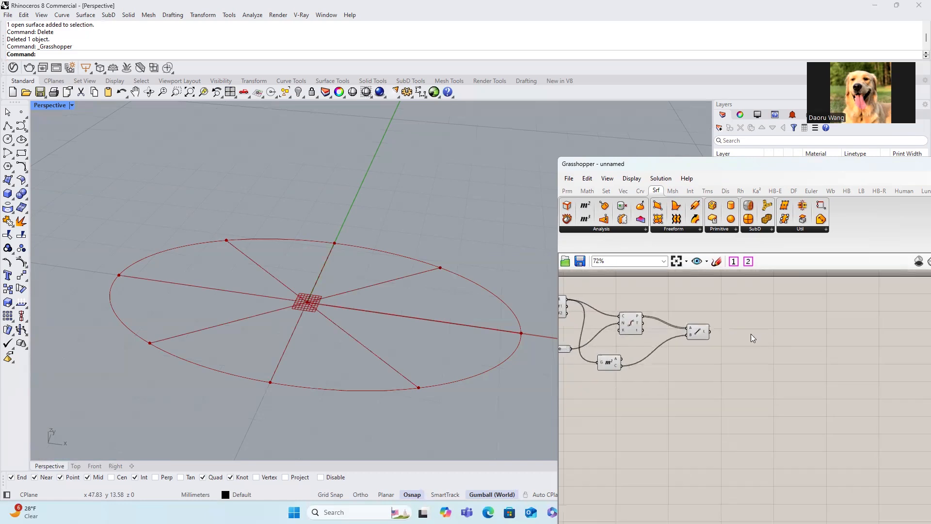
Add a second Divide Curve component and connect the radial lines to its curve input
{"action": "scroll", "coordinate": [708, 331], "scroll_direction": "up", "scroll_amount": 2}
{"action": "double_click", "coordinate": [859, 364]}
{"action": "type", "text": "divide"}
{"action": "key", "text": "Return"}
{"action": "left_click_drag", "start_coordinate": [859, 364], "coordinate": [803, 362]}
{"action": "left_click_drag", "start_coordinate": [741, 332], "coordinate": [788, 350]}
Set the radial lines' division count to 15 with a slider, and group both count sliders below the components
{"action": "double_click", "coordinate": [717, 375]}
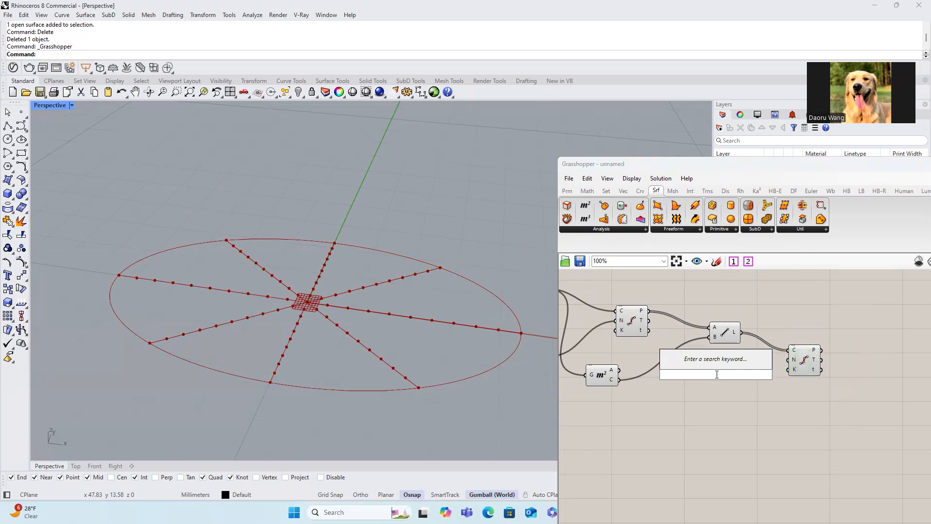
{"action": "type", "text": "15"}
{"action": "key", "text": "Return"}
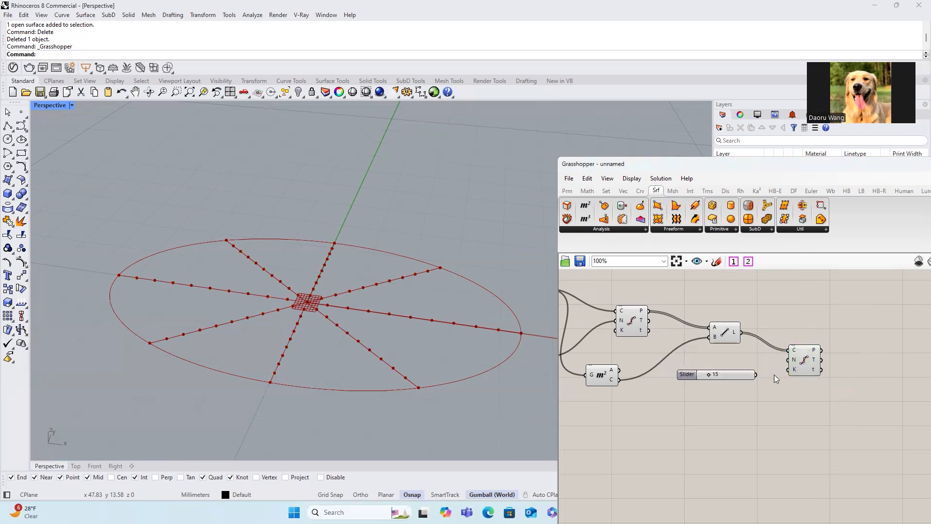
{"action": "scroll", "coordinate": [788, 362], "scroll_direction": "down", "scroll_amount": 3}
{"action": "left_click_drag", "start_coordinate": [624, 335], "coordinate": [659, 379]}
{"action": "left_click_drag", "start_coordinate": [761, 346], "coordinate": [683, 393]}
Deconstruct the radial division points and pass their X and Y coordinates to a Construct Point component
{"action": "right_click_drag", "start_coordinate": [842, 340], "coordinate": [704, 358]}
{"action": "scroll", "coordinate": [703, 358], "scroll_direction": "up", "scroll_amount": 4}
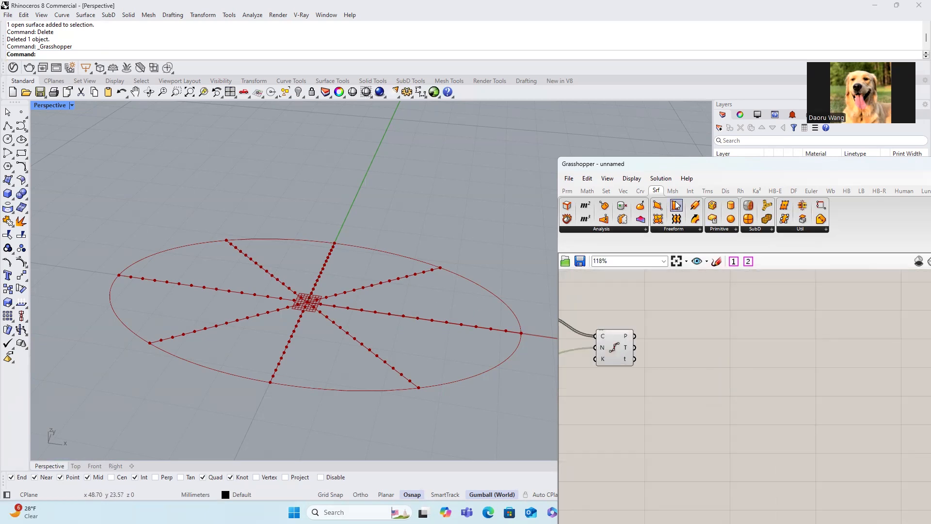
{"action": "left_click", "coordinate": [624, 191]}
{"action": "left_click_drag", "start_coordinate": [693, 208], "coordinate": [688, 355]}
{"action": "left_click_drag", "start_coordinate": [636, 336], "coordinate": [749, 352]}
Add a Series component below the second Divide Curve and drive its count with the 15 slider
{"action": "right_click_drag", "start_coordinate": [727, 348], "coordinate": [819, 335]}
{"action": "scroll", "coordinate": [757, 373], "scroll_direction": "down", "scroll_amount": 3}
{"action": "right_click_drag", "start_coordinate": [754, 372], "coordinate": [823, 334]}
{"action": "scroll", "coordinate": [779, 334], "scroll_direction": "up", "scroll_amount": 2}
{"action": "scroll", "coordinate": [823, 335], "scroll_direction": "down", "scroll_amount": 2}
{"action": "double_click", "coordinate": [774, 345]}
{"action": "type", "text": "se"}
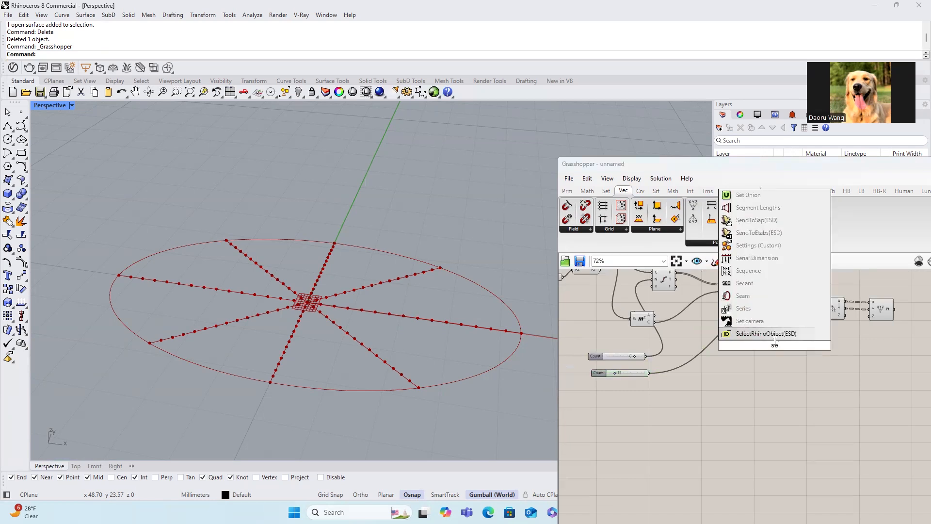
{"action": "left_click", "coordinate": [776, 312]}
{"action": "scroll", "coordinate": [770, 355], "scroll_direction": "up", "scroll_amount": 3}
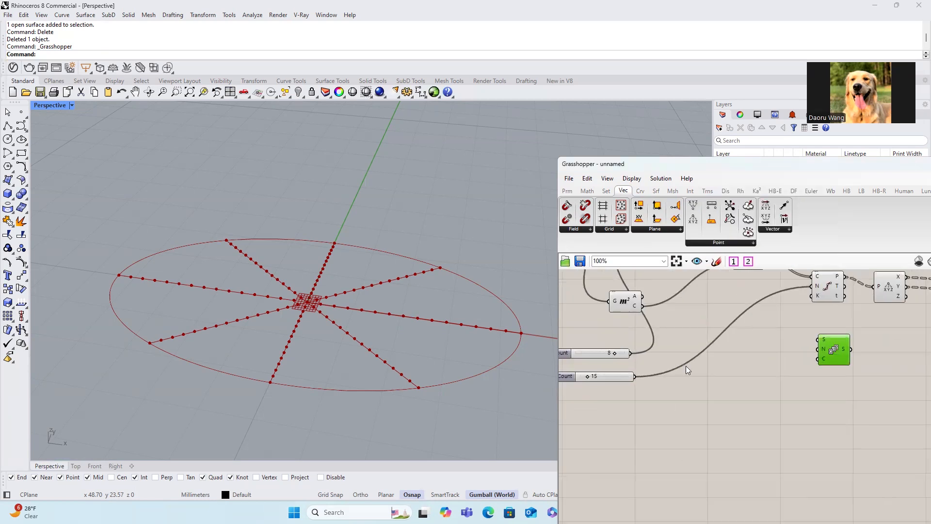
{"action": "scroll", "coordinate": [686, 366], "scroll_direction": "down", "scroll_amount": 1}
{"action": "left_click_drag", "start_coordinate": [757, 365], "coordinate": [798, 360]}
Connect the series output to the Z input of Construct Point, placing that component farther along the graph
{"action": "right_click_drag", "start_coordinate": [842, 358], "coordinate": [730, 361]}
{"action": "scroll", "coordinate": [730, 361], "scroll_direction": "up", "scroll_amount": 1}
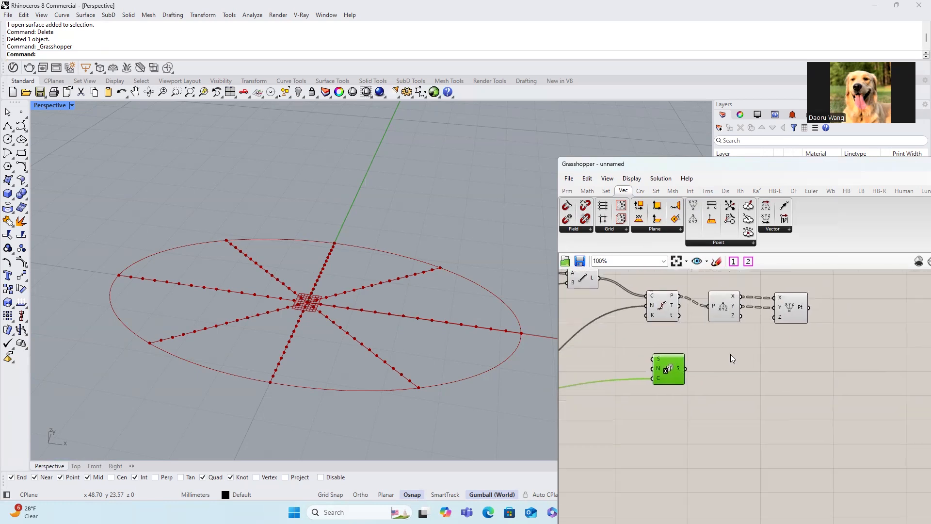
{"action": "left_click_drag", "start_coordinate": [752, 338], "coordinate": [770, 322]}
{"action": "right_click_drag", "start_coordinate": [421, 309], "coordinate": [397, 228]}
{"action": "left_click_drag", "start_coordinate": [791, 310], "coordinate": [833, 314]}
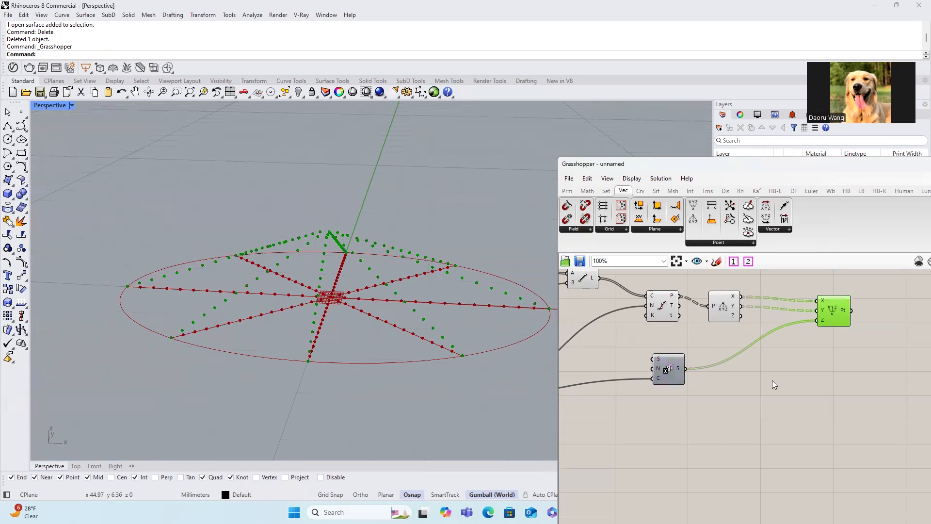
Add a Graph Mapper beside the Series component and set its graph type to Bezier
{"action": "double_click", "coordinate": [772, 381]}
{"action": "type", "text": "gra"}
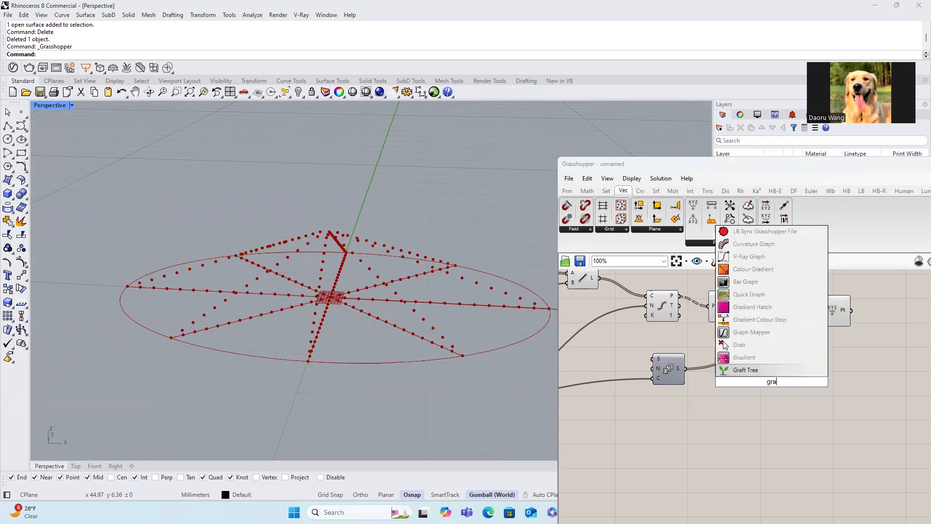
{"action": "left_click", "coordinate": [776, 334]}
{"action": "right_click", "coordinate": [777, 358]}
{"action": "mouse_move", "coordinate": [850, 479]}
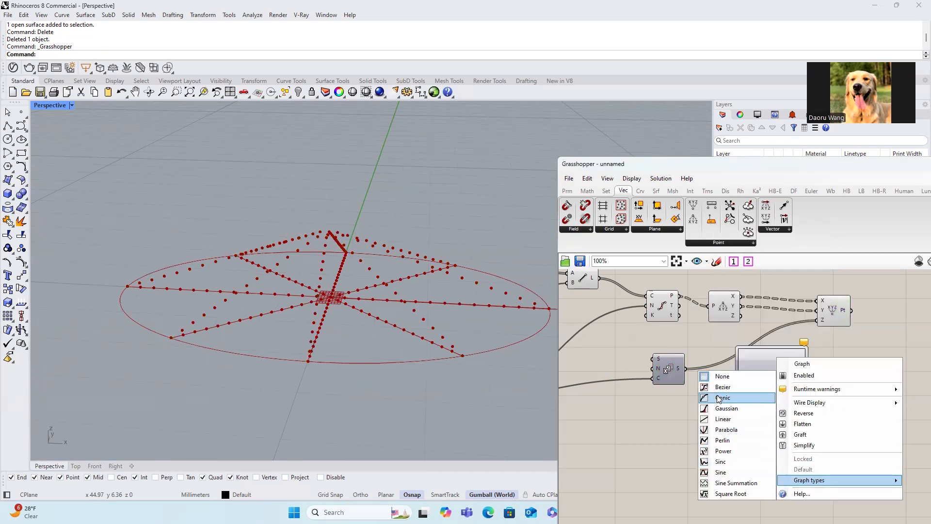
{"action": "left_click", "coordinate": [718, 397]}
{"action": "left_click_drag", "start_coordinate": [786, 361], "coordinate": [809, 363]}
Add Remap Numbers for the series values and use a Bounds component on the series as its source domain
{"action": "right_click_drag", "start_coordinate": [736, 382], "coordinate": [730, 351]}
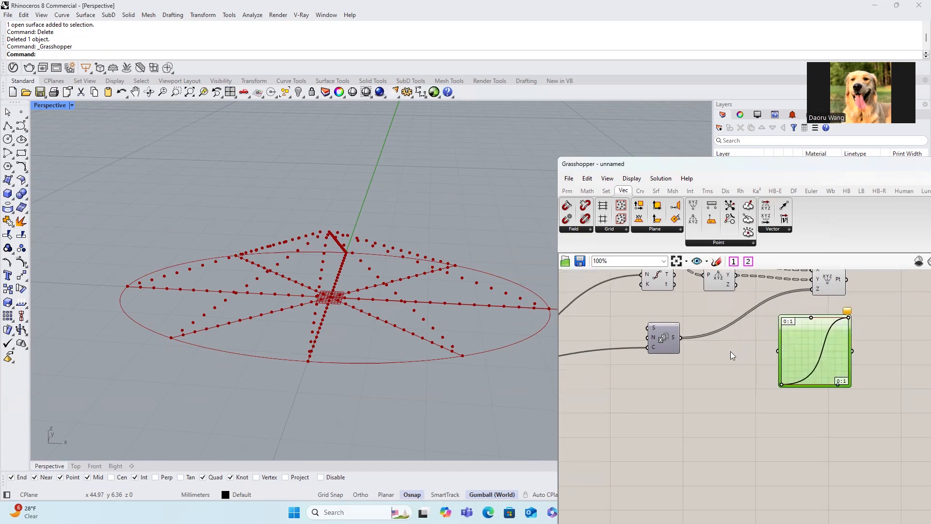
{"action": "double_click", "coordinate": [730, 351]}
{"action": "type", "text": "re"}
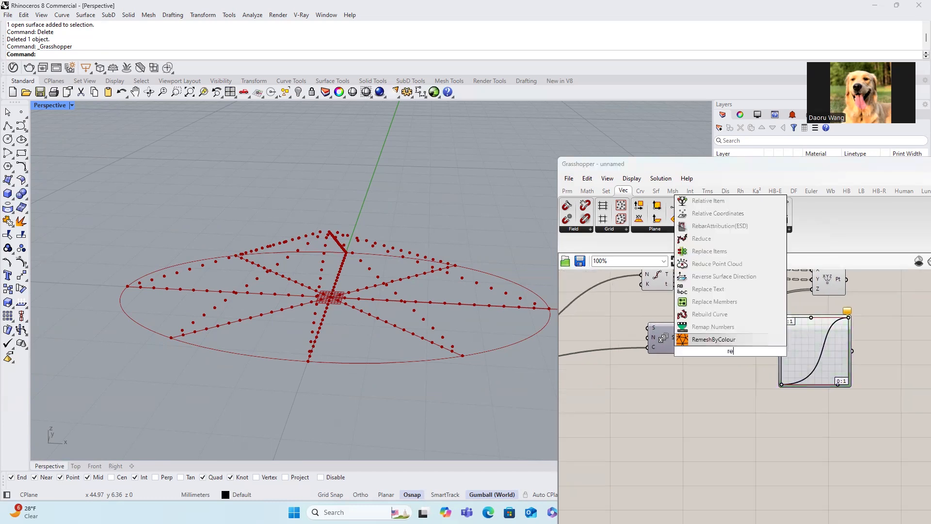
{"action": "left_click", "coordinate": [713, 326]}
{"action": "left_click_drag", "start_coordinate": [718, 346], "coordinate": [723, 357]}
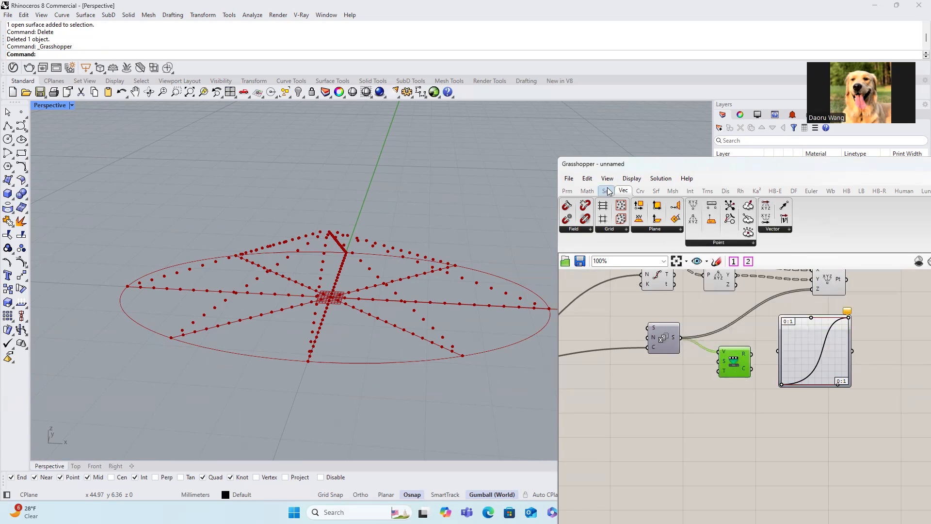
{"action": "left_click", "coordinate": [587, 191]}
{"action": "left_click_drag", "start_coordinate": [585, 206], "coordinate": [675, 374]}
{"action": "left_click_drag", "start_coordinate": [681, 338], "coordinate": [718, 361]}
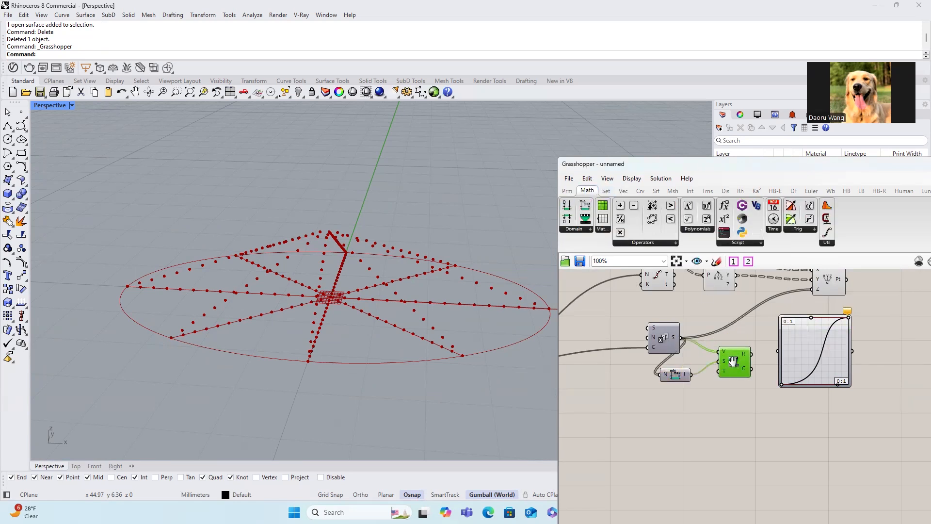
Add a Multiplication component before the Graph Mapper and connect the remapped values to its A input
{"action": "right_click_drag", "start_coordinate": [733, 358], "coordinate": [635, 352]}
{"action": "left_click_drag", "start_coordinate": [706, 348], "coordinate": [761, 355]}
{"action": "double_click", "coordinate": [675, 378]}
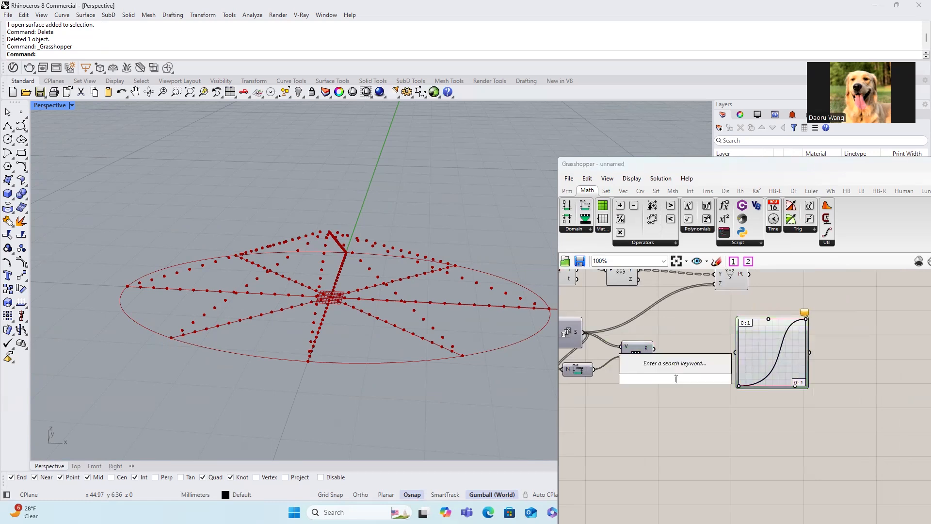
{"action": "type", "text": "mul"}
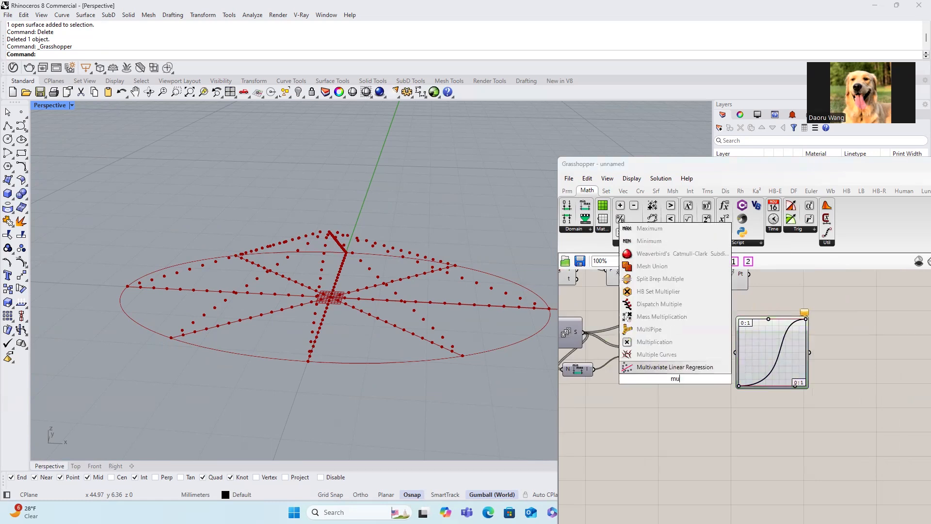
{"action": "left_click", "coordinate": [650, 355]}
{"action": "left_click_drag", "start_coordinate": [654, 348], "coordinate": [658, 374]}
Set the multiplier to 22.222 with a slider and route the product through the Graph Mapper to Construct Point's Z input
{"action": "double_click", "coordinate": [640, 386]}
{"action": "left_click_drag", "start_coordinate": [674, 379], "coordinate": [735, 353]}
{"action": "type", "text": "22.222"}
{"action": "key", "text": "Return"}
{"action": "left_click_drag", "start_coordinate": [744, 279], "coordinate": [809, 353]}
{"action": "scroll", "coordinate": [813, 348], "scroll_direction": "down", "scroll_amount": 2}
{"action": "scroll", "coordinate": [688, 373], "scroll_direction": "up", "scroll_amount": 3}
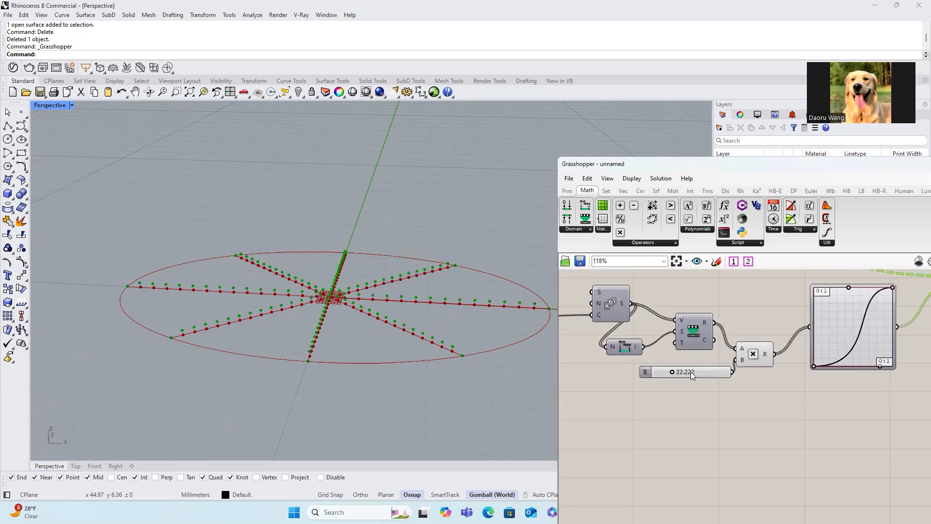
Connect the remapped values directly to the Graph Mapper, enlarge the graph, and move the Multiplication component past it
{"action": "scroll", "coordinate": [691, 371], "scroll_direction": "down", "scroll_amount": 1}
{"action": "right_click_drag", "start_coordinate": [805, 344], "coordinate": [746, 349]}
{"action": "left_click_drag", "start_coordinate": [746, 348], "coordinate": [751, 314]}
{"action": "left_click_drag", "start_coordinate": [685, 361], "coordinate": [825, 374]}
{"action": "left_click_drag", "start_coordinate": [719, 330], "coordinate": [692, 321]}
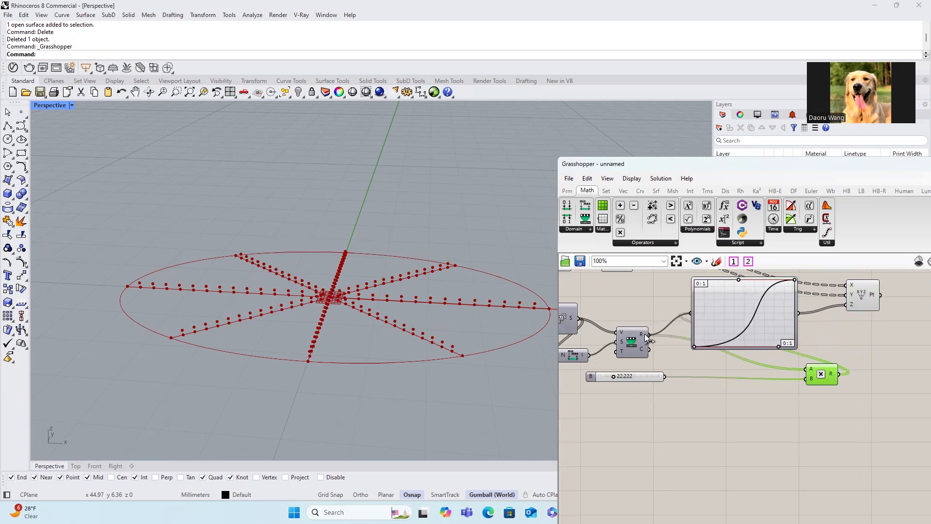
Multiply the Graph Mapper output by the 22.222 slider and connect the product to Construct Point's Z input
{"action": "right_click_drag", "start_coordinate": [721, 296], "coordinate": [658, 311]}
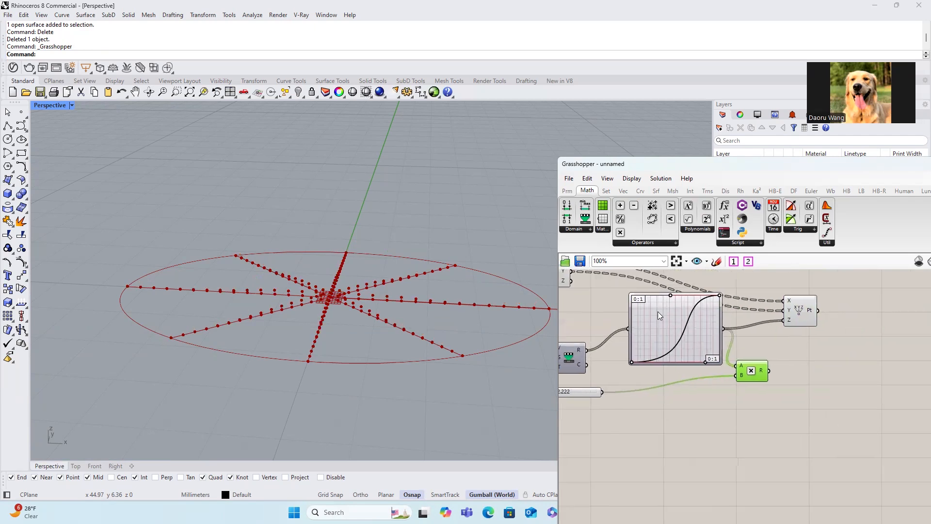
{"action": "scroll", "coordinate": [638, 289], "scroll_direction": "up", "scroll_amount": 2}
{"action": "left_click_drag", "start_coordinate": [813, 332], "coordinate": [792, 386]}
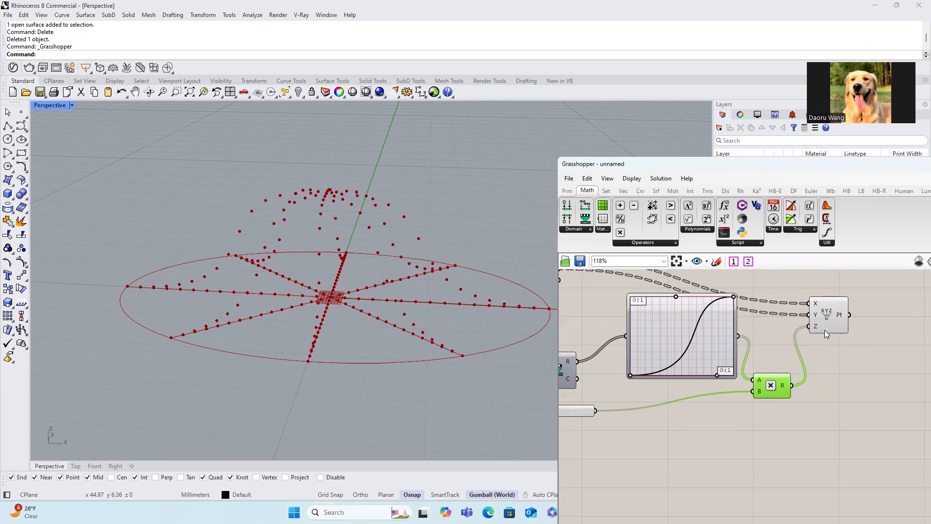
Move Construct Point farther from the Multiplication component and hide the preview of the components upstream of them
{"action": "left_click_drag", "start_coordinate": [834, 320], "coordinate": [882, 321]}
{"action": "right_click_drag", "start_coordinate": [300, 228], "coordinate": [366, 226]}
{"action": "scroll", "coordinate": [831, 362], "scroll_direction": "down", "scroll_amount": 6}
{"action": "left_click_drag", "start_coordinate": [805, 395], "coordinate": [621, 298]}
{"action": "right_click_drag", "start_coordinate": [869, 349], "coordinate": [790, 330]}
{"action": "scroll", "coordinate": [790, 330], "scroll_direction": "up", "scroll_amount": 4}
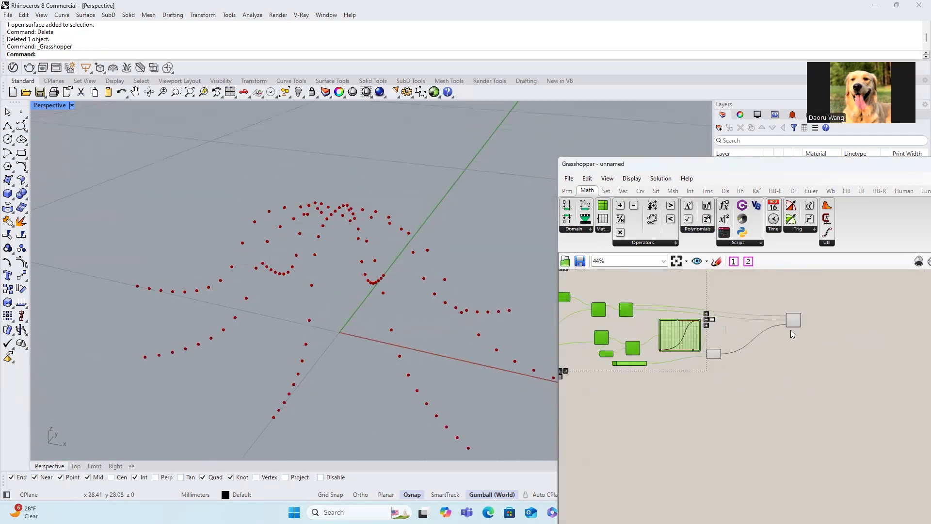
Reverse the data order in Construct Point's Z input
{"action": "left_click", "coordinate": [788, 319]}
{"action": "right_click_drag", "start_coordinate": [413, 257], "coordinate": [411, 274]}
{"action": "right_click_drag", "start_coordinate": [370, 350], "coordinate": [339, 310]}
{"action": "left_click", "coordinate": [804, 332]}
{"action": "scroll", "coordinate": [804, 331], "scroll_direction": "up", "scroll_amount": 3}
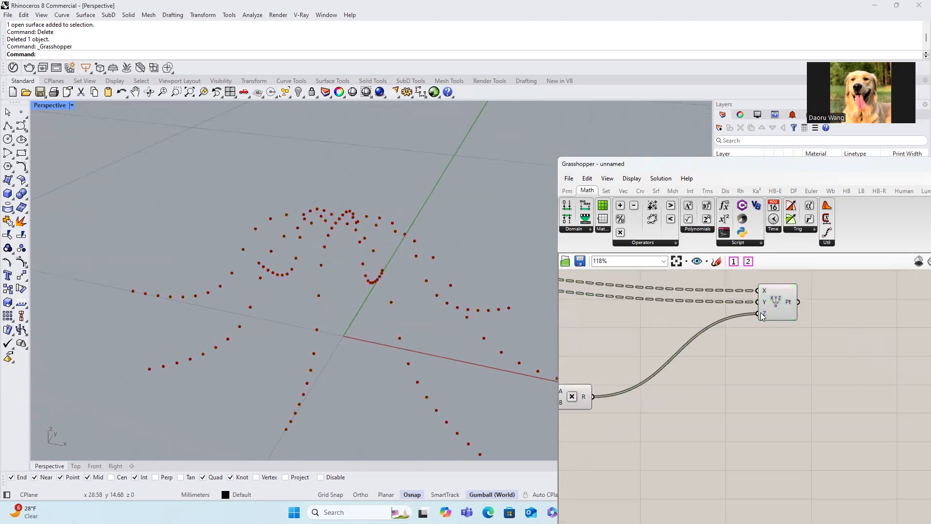
{"action": "right_click", "coordinate": [761, 316]}
{"action": "left_click", "coordinate": [795, 371]}
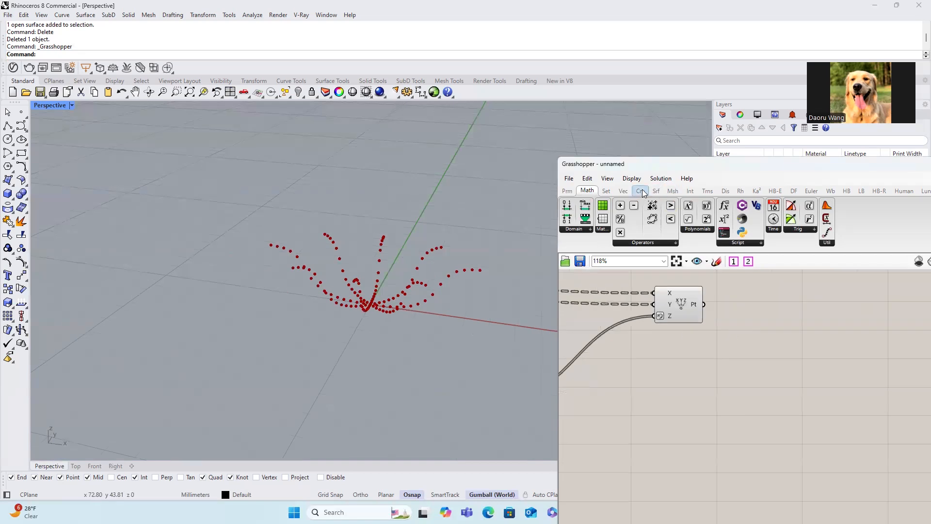
Add a Nurbs Curve component and connect Construct Point's Pt output to its V input
{"action": "left_click", "coordinate": [640, 190]}
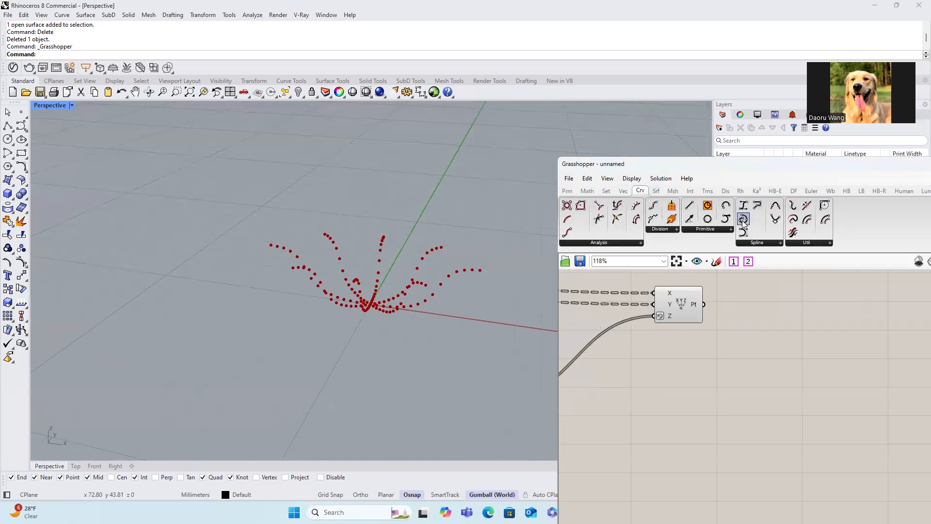
{"action": "left_click_drag", "start_coordinate": [744, 232], "coordinate": [771, 325]}
{"action": "left_click_drag", "start_coordinate": [704, 304], "coordinate": [753, 312]}
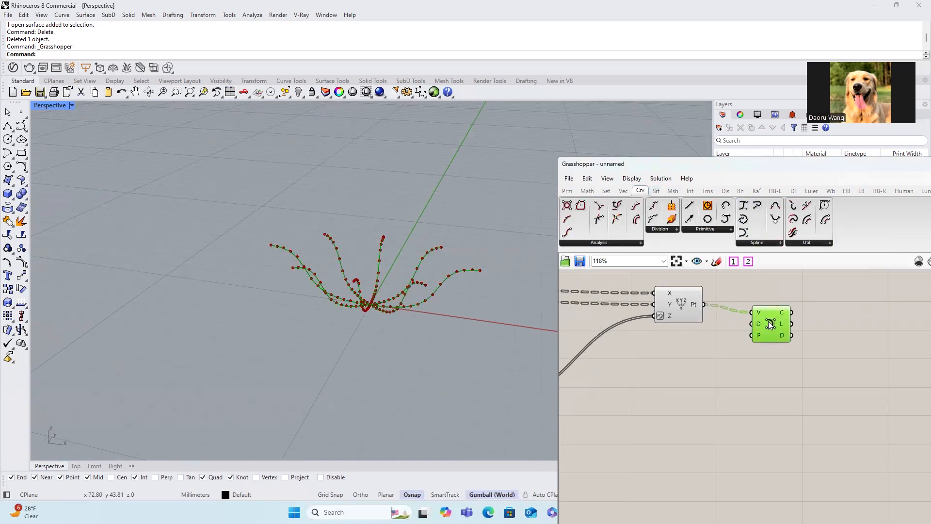
Add a Loft component, feed it the Nurbs Curve's C output, and flatten that output
{"action": "double_click", "coordinate": [852, 331]}
{"action": "type", "text": "loft"}
{"action": "key", "text": "Return"}
{"action": "scroll", "coordinate": [811, 313], "scroll_direction": "up", "scroll_amount": 1}
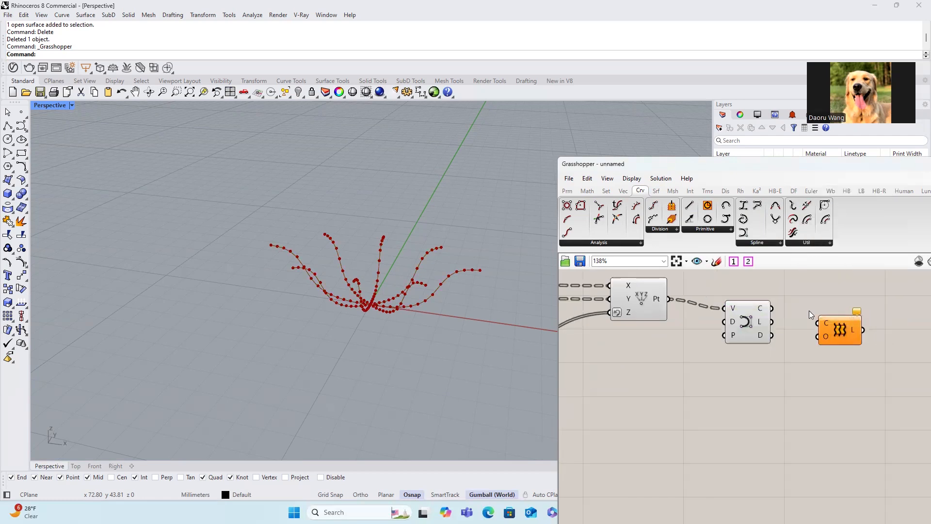
{"action": "left_click_drag", "start_coordinate": [815, 321], "coordinate": [818, 323]}
{"action": "scroll", "coordinate": [845, 308], "scroll_direction": "up", "scroll_amount": 2}
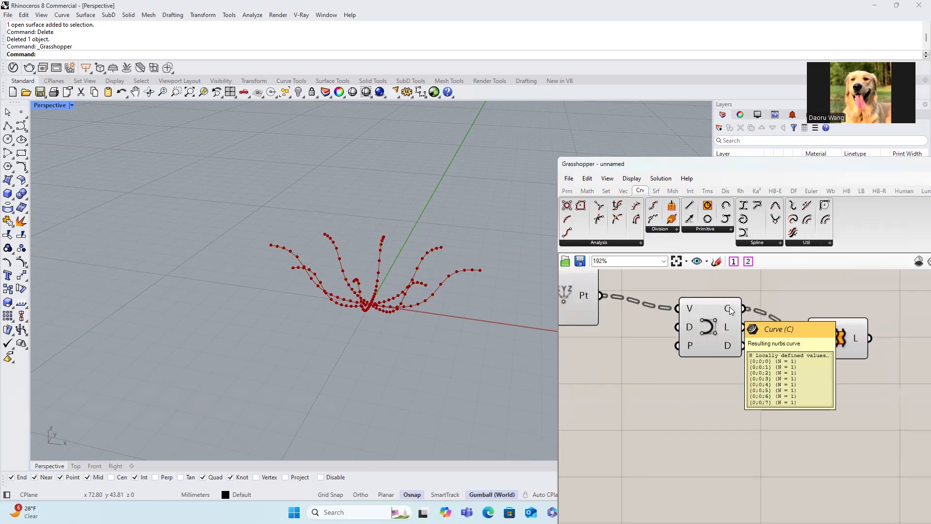
{"action": "right_click", "coordinate": [731, 310]}
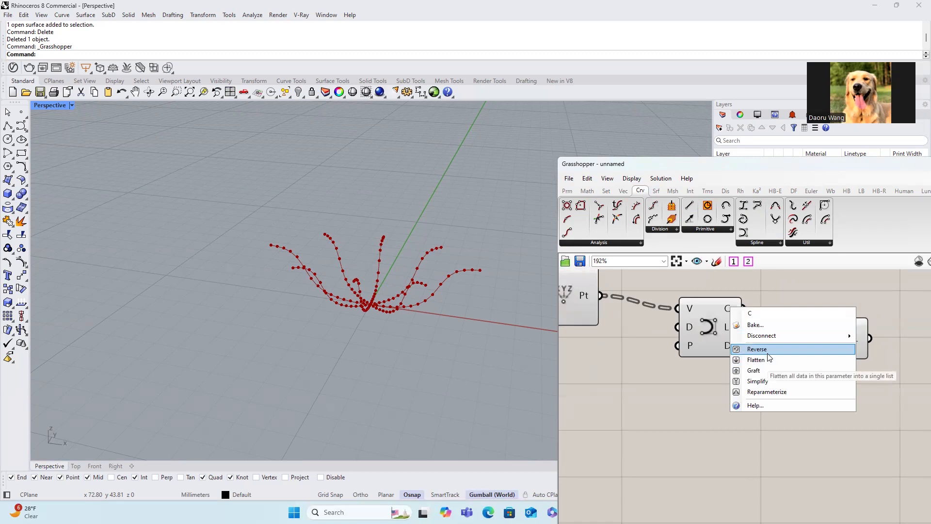
{"action": "left_click", "coordinate": [774, 362]}
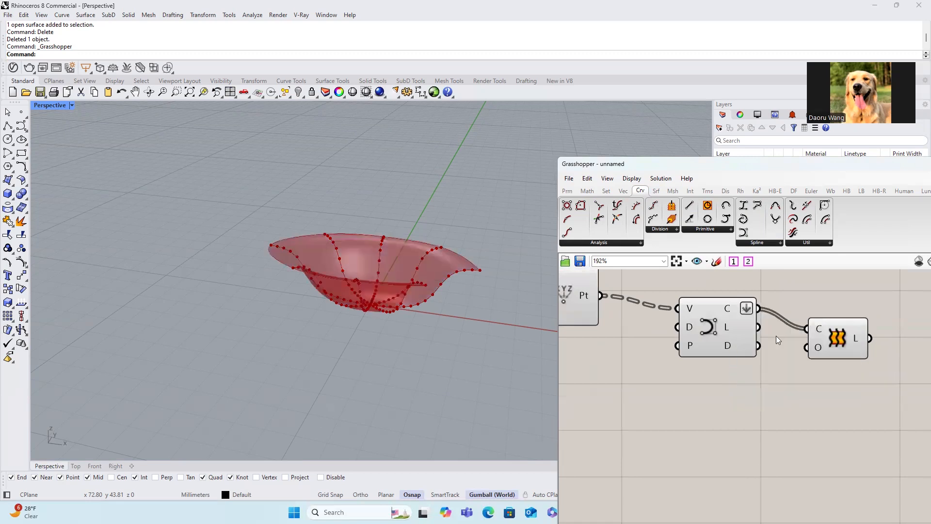
Enable Closed loft in the options of the Loft component's O input
{"action": "scroll", "coordinate": [771, 336], "scroll_direction": "down", "scroll_amount": 8}
{"action": "scroll", "coordinate": [770, 335], "scroll_direction": "up", "scroll_amount": 5}
{"action": "right_click_drag", "start_coordinate": [427, 257], "coordinate": [386, 279]}
{"action": "scroll", "coordinate": [386, 279], "scroll_direction": "up", "scroll_amount": 6}
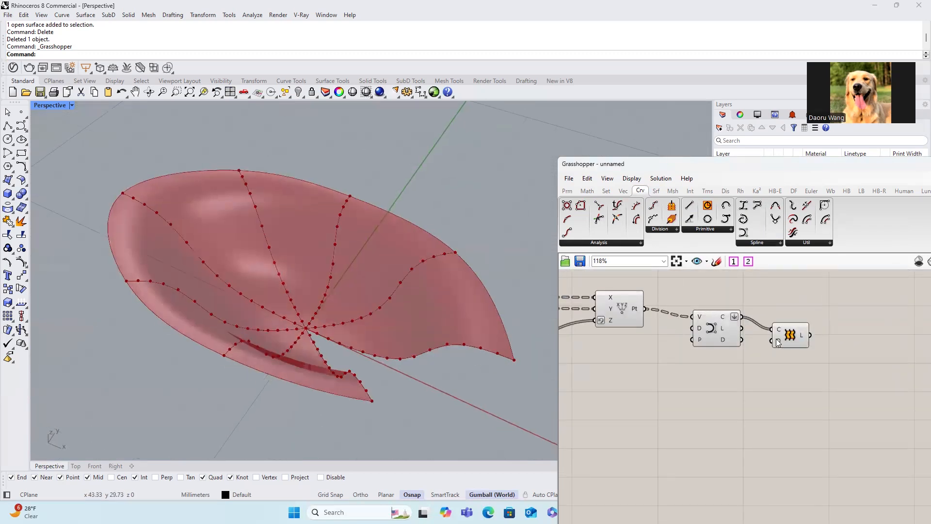
{"action": "right_click", "coordinate": [777, 341]}
{"action": "mouse_move", "coordinate": [781, 424]}
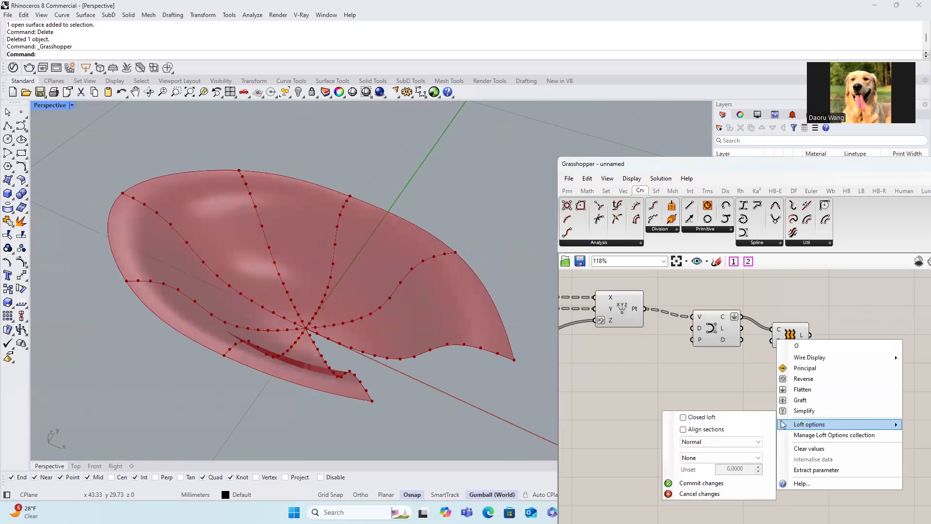
{"action": "left_click", "coordinate": [716, 420]}
Examine the lofted bowl and its radial profile curves from above and from the side
{"action": "right_click_drag", "start_coordinate": [447, 252], "coordinate": [266, 217]}
{"action": "scroll", "coordinate": [243, 253], "scroll_direction": "up", "scroll_amount": 3}
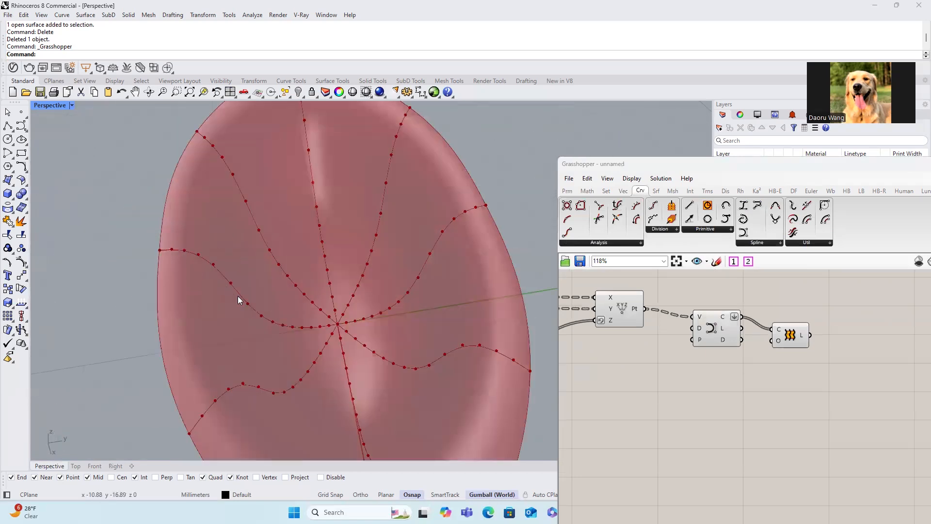
{"action": "scroll", "coordinate": [344, 331], "scroll_direction": "down", "scroll_amount": 3}
{"action": "right_click_drag", "start_coordinate": [344, 331], "coordinate": [256, 276]}
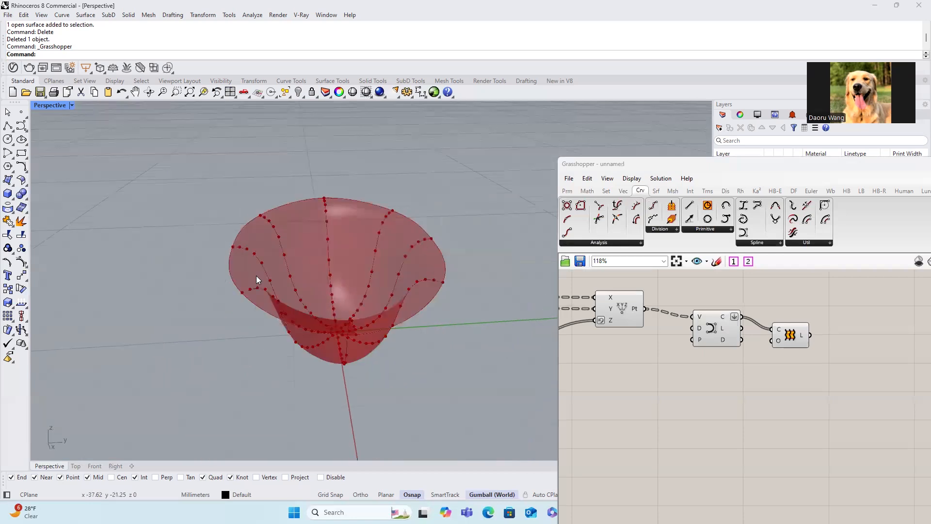
{"action": "scroll", "coordinate": [269, 223], "scroll_direction": "up", "scroll_amount": 5}
{"action": "right_click_drag", "start_coordinate": [309, 308], "coordinate": [355, 336]}
{"action": "scroll", "coordinate": [404, 366], "scroll_direction": "down", "scroll_amount": 5}
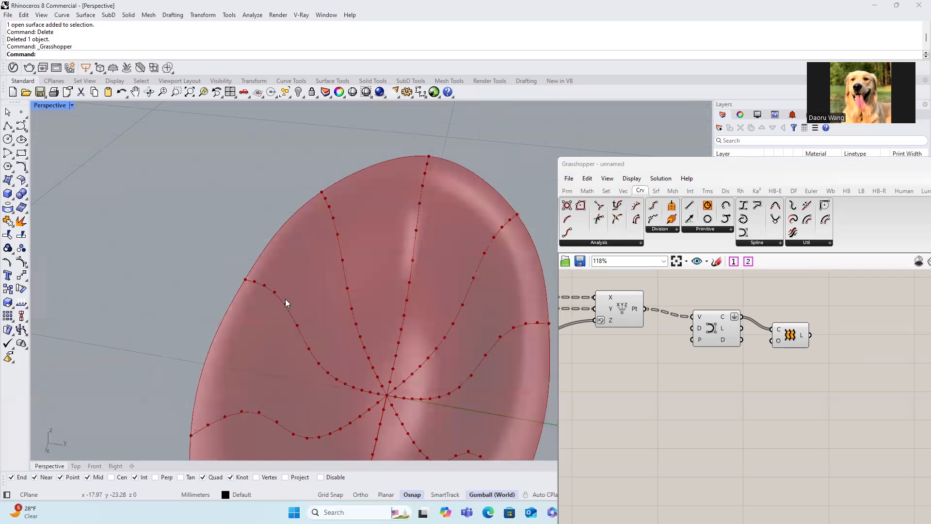
{"action": "scroll", "coordinate": [285, 299], "scroll_direction": "up", "scroll_amount": 3}
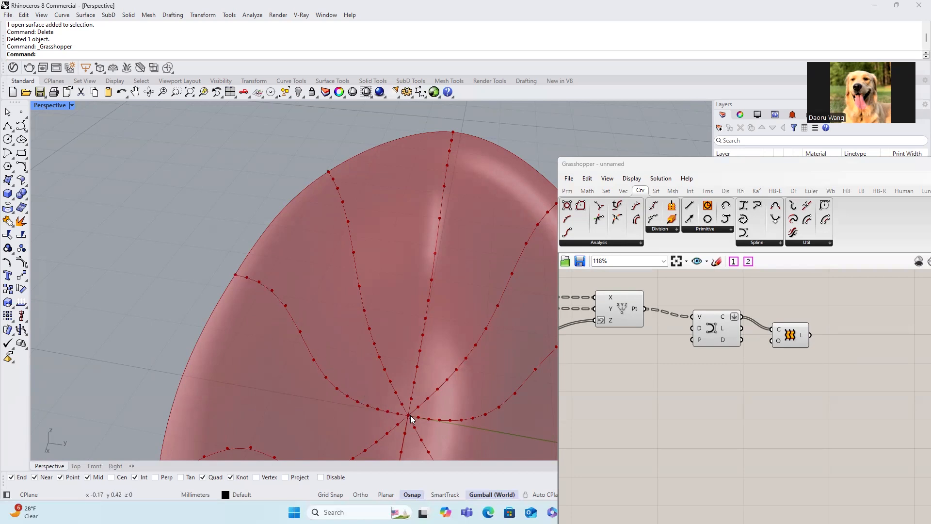
{"action": "right_click_drag", "start_coordinate": [408, 406], "coordinate": [317, 247]}
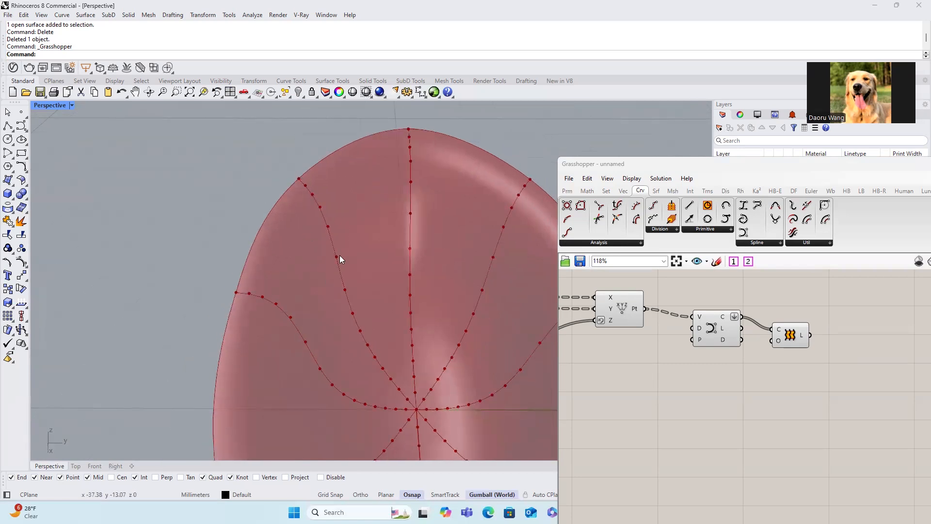
{"action": "right_click_drag", "start_coordinate": [419, 402], "coordinate": [431, 402]}
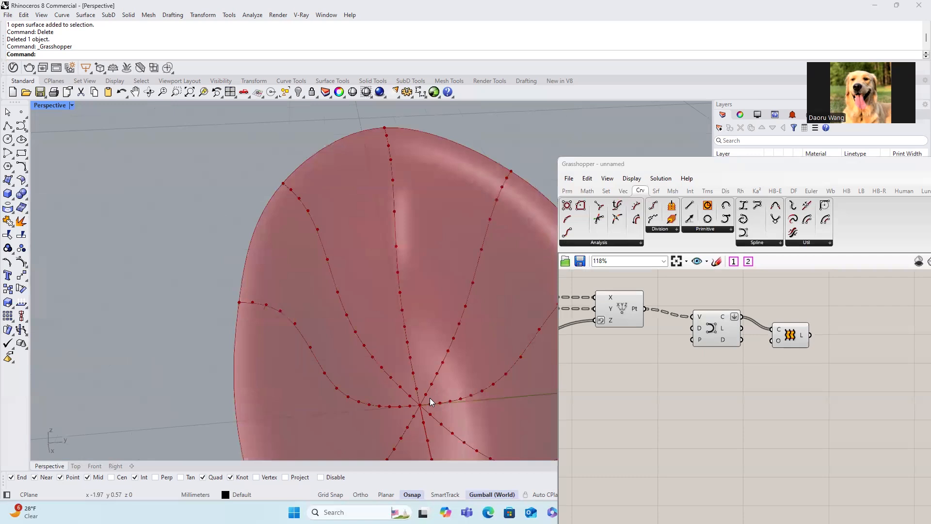
{"action": "right_click_drag", "start_coordinate": [386, 130], "coordinate": [351, 127]}
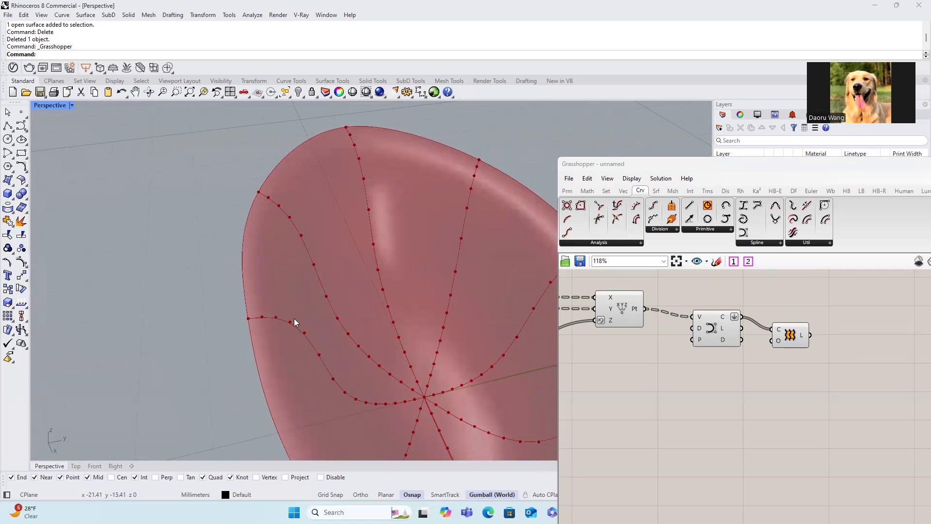
{"action": "scroll", "coordinate": [426, 208], "scroll_direction": "down", "scroll_amount": 5}
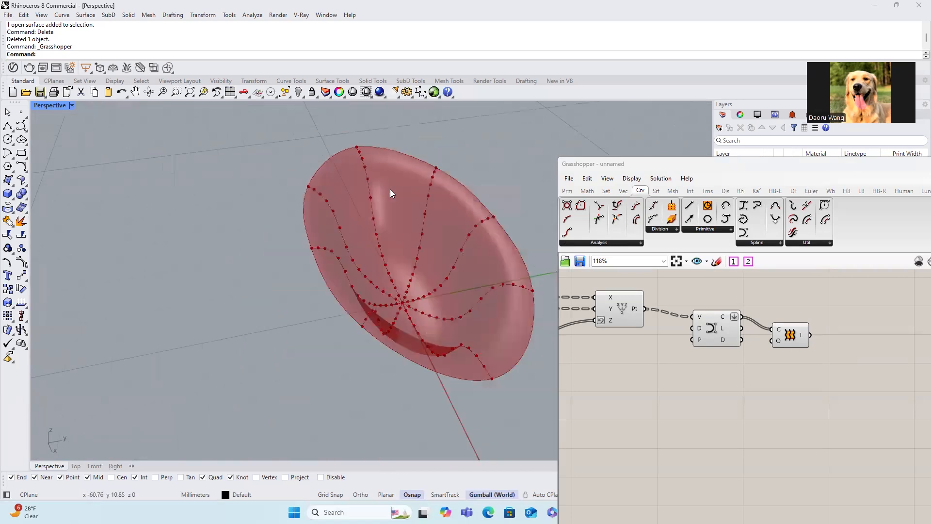
{"action": "right_click_drag", "start_coordinate": [390, 190], "coordinate": [393, 228]}
{"action": "scroll", "coordinate": [816, 314], "scroll_direction": "down", "scroll_amount": 4}
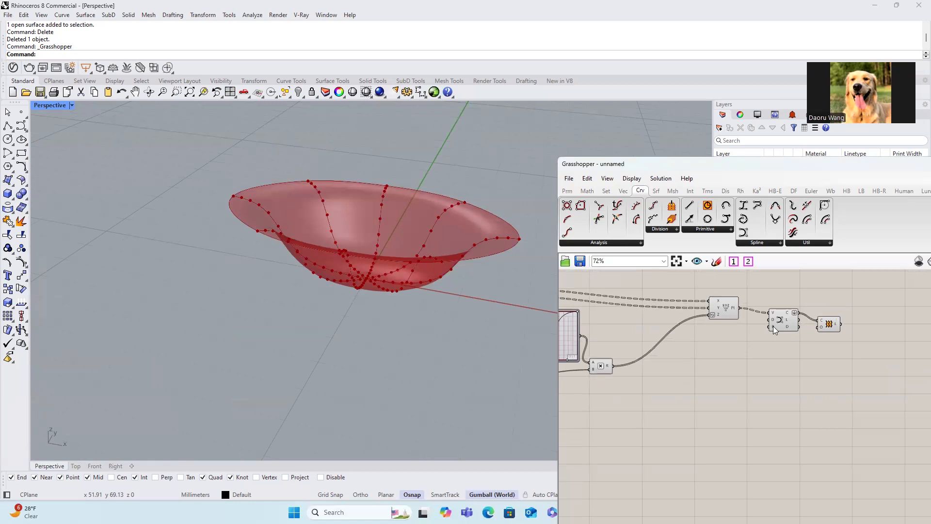
Add a Repeat Data component below the Nurbs Curve and Loft components
{"action": "double_click", "coordinate": [736, 367]}
{"action": "type", "text": "re"}
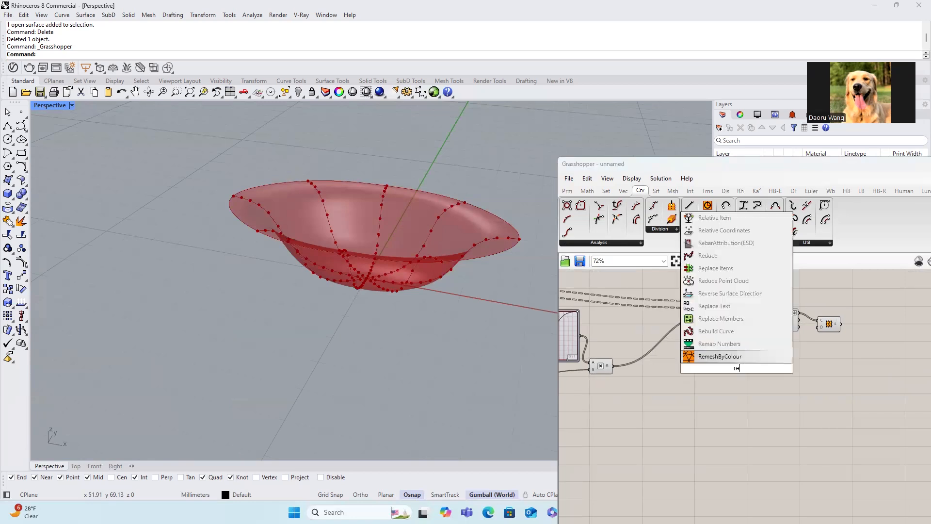
{"action": "type", "text": "peat"}
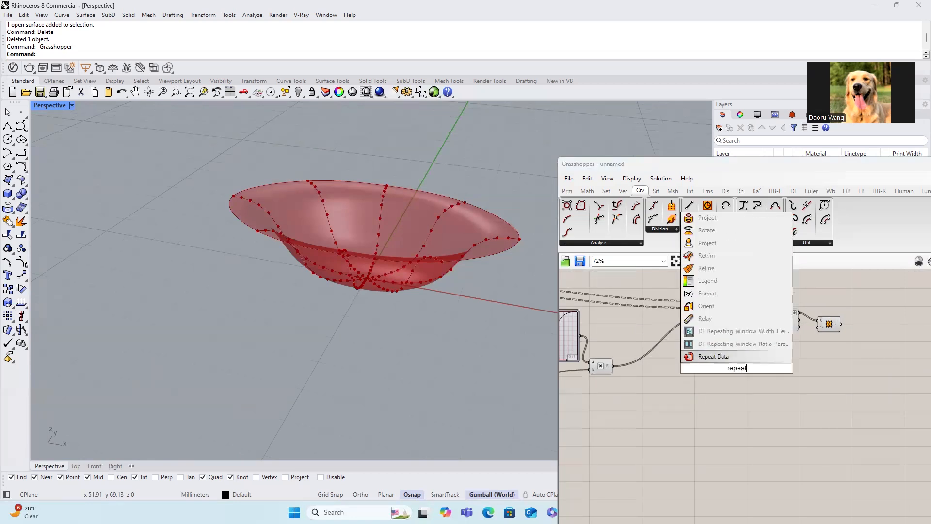
{"action": "key", "text": "Return"}
{"action": "left_click_drag", "start_coordinate": [737, 367], "coordinate": [795, 368]}
{"action": "scroll", "coordinate": [749, 364], "scroll_direction": "up", "scroll_amount": 2}
Create two number sliders set to 1.0000 and -2.0000 and connect both to Repeat Data's D input
{"action": "double_click", "coordinate": [703, 365]}
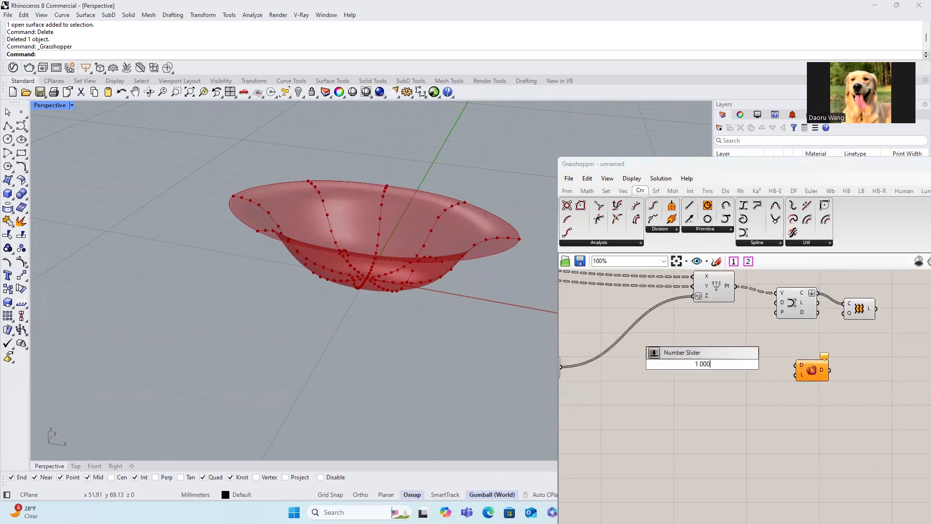
{"action": "type", "text": "1.000"}
{"action": "key", "text": "Return"}
{"action": "double_click", "coordinate": [676, 385]}
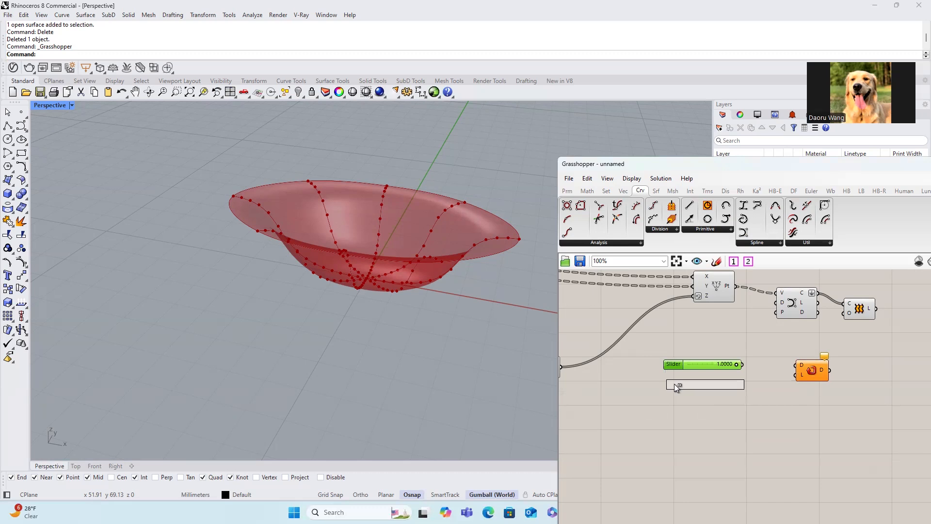
{"action": "double_click", "coordinate": [690, 367]}
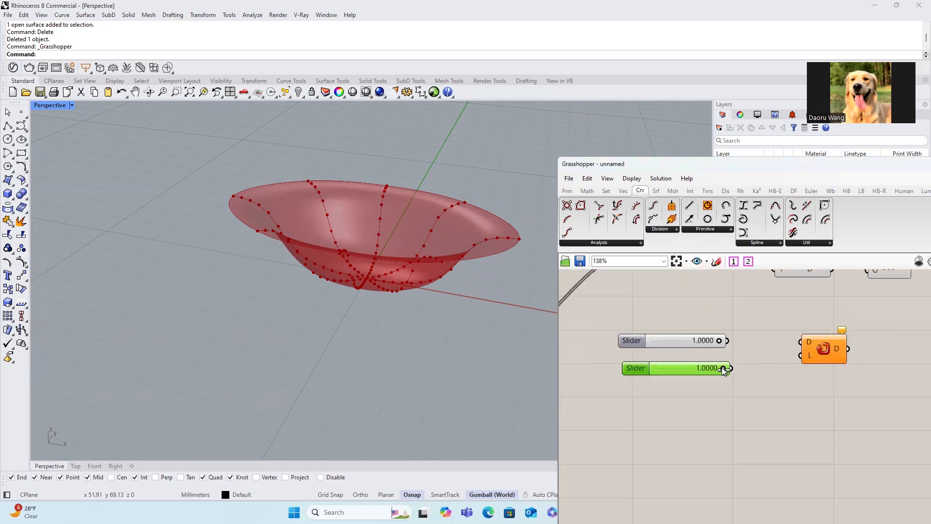
{"action": "left_click_drag", "start_coordinate": [732, 340], "coordinate": [778, 340]}
{"action": "scroll", "coordinate": [777, 340], "scroll_direction": "down", "scroll_amount": 4}
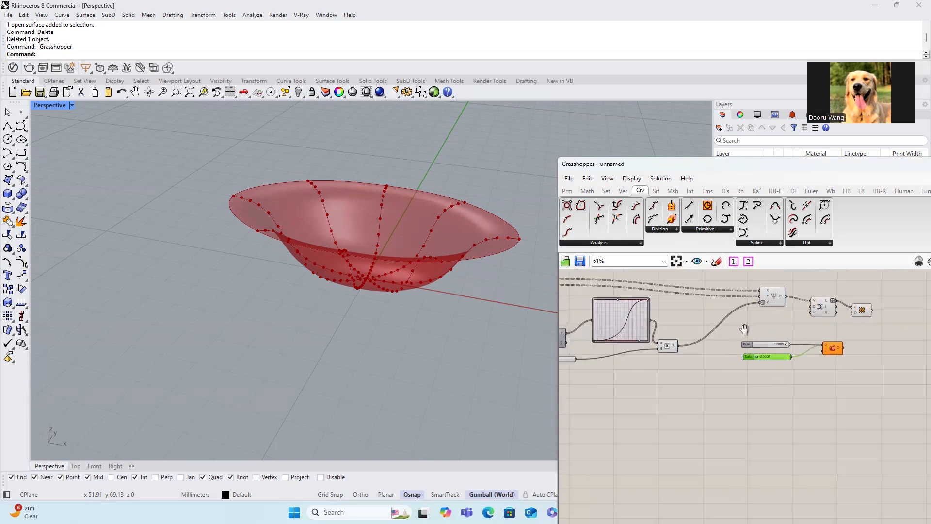
Bring the Count slider of 8 next to Repeat Data and connect it to the L input
{"action": "right_click_drag", "start_coordinate": [674, 318], "coordinate": [688, 349]}
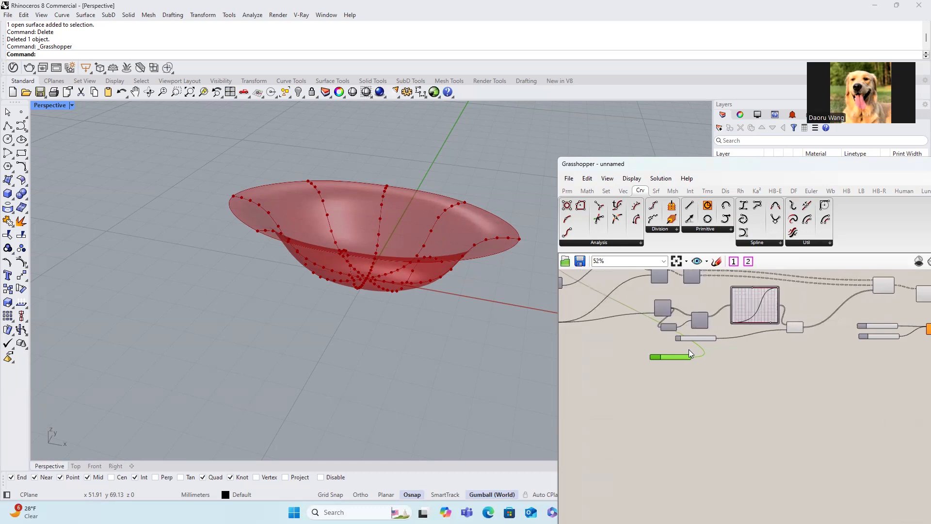
{"action": "scroll", "coordinate": [643, 356], "scroll_direction": "down", "scroll_amount": 2}
{"action": "scroll", "coordinate": [837, 341], "scroll_direction": "up", "scroll_amount": 4}
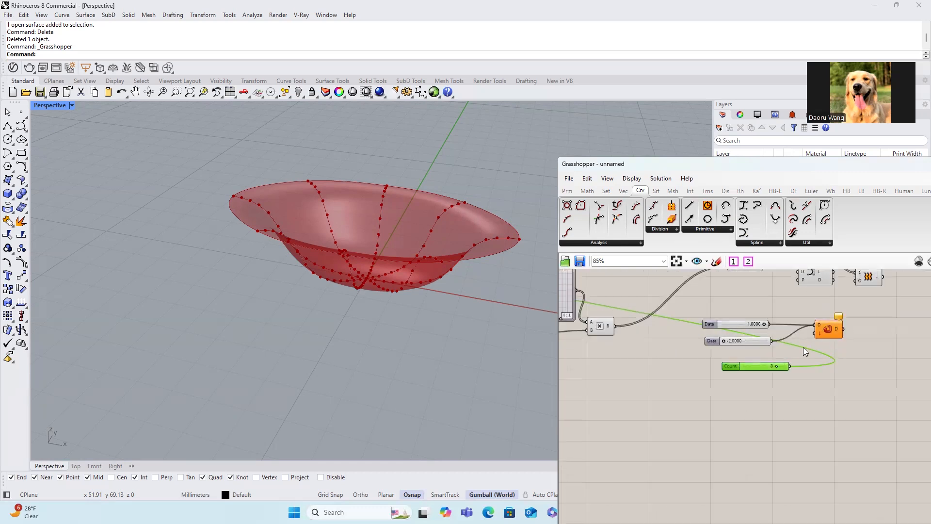
{"action": "right_click_drag", "start_coordinate": [835, 335], "coordinate": [751, 361]}
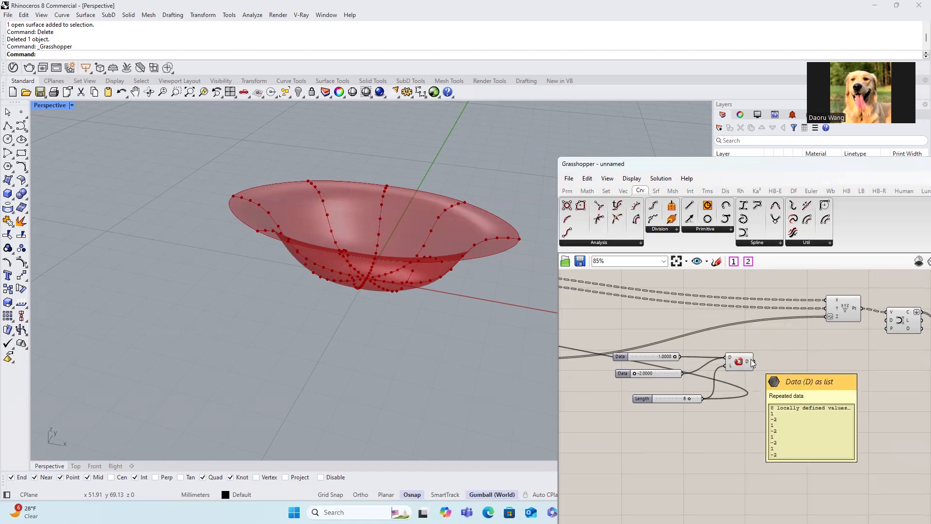
Move the Multiplication component closer to Construct Point, above the Repeat Data sliders
{"action": "right_click_drag", "start_coordinate": [750, 361], "coordinate": [804, 364]}
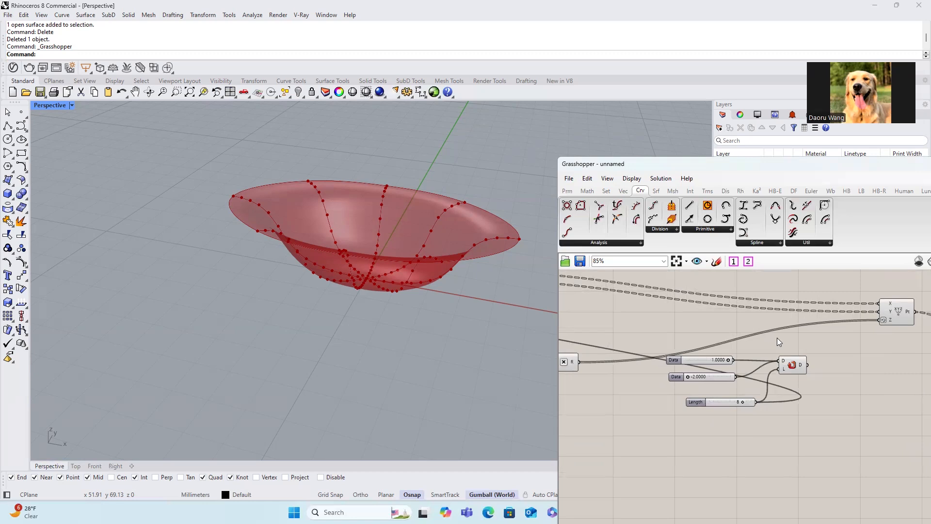
{"action": "scroll", "coordinate": [766, 339], "scroll_direction": "down", "scroll_amount": 3}
{"action": "left_click_drag", "start_coordinate": [639, 357], "coordinate": [767, 332]}
{"action": "scroll", "coordinate": [786, 332], "scroll_direction": "up", "scroll_amount": 3}
{"action": "right_click_drag", "start_coordinate": [786, 332], "coordinate": [677, 331]}
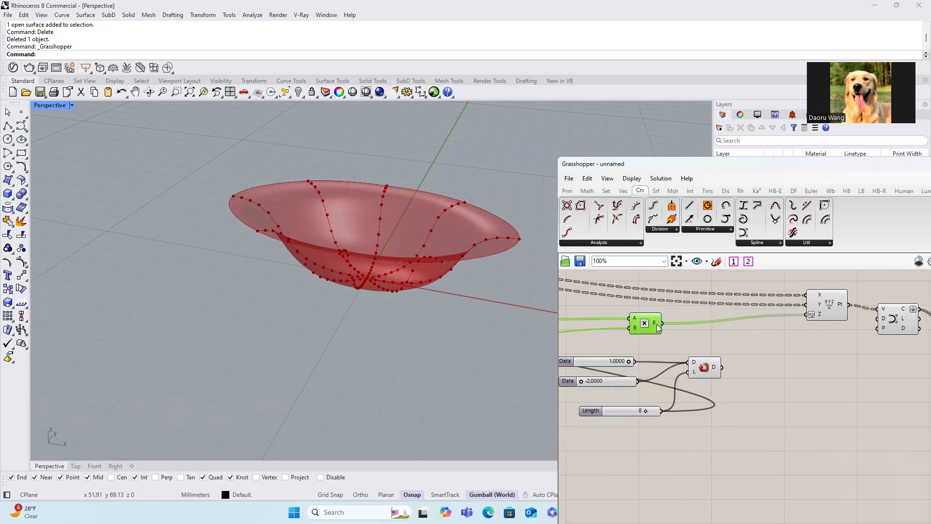
{"action": "left_click", "coordinate": [755, 344]}
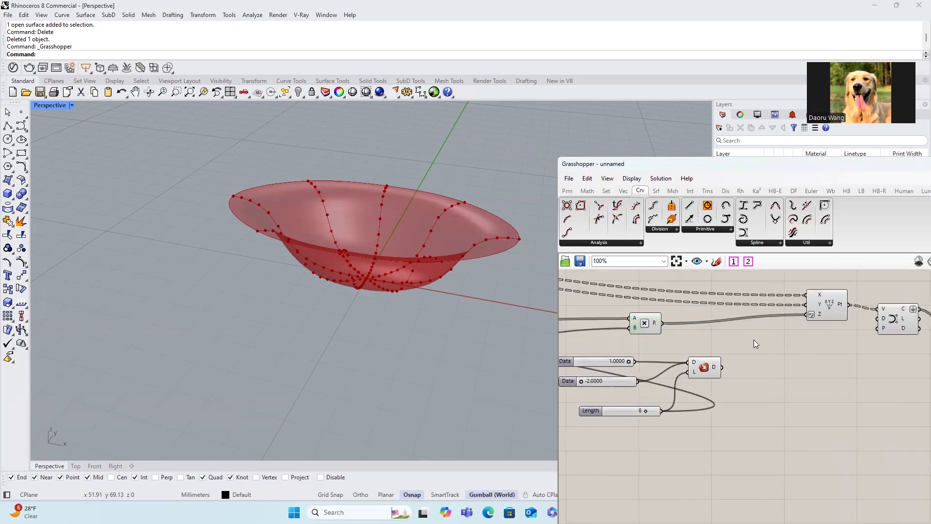
Graft Repeat Data's output and multiply the existing height product by it in a new Multiplication component
{"action": "right_click", "coordinate": [718, 367]}
{"action": "left_click", "coordinate": [778, 416]}
{"action": "double_click", "coordinate": [768, 365]}
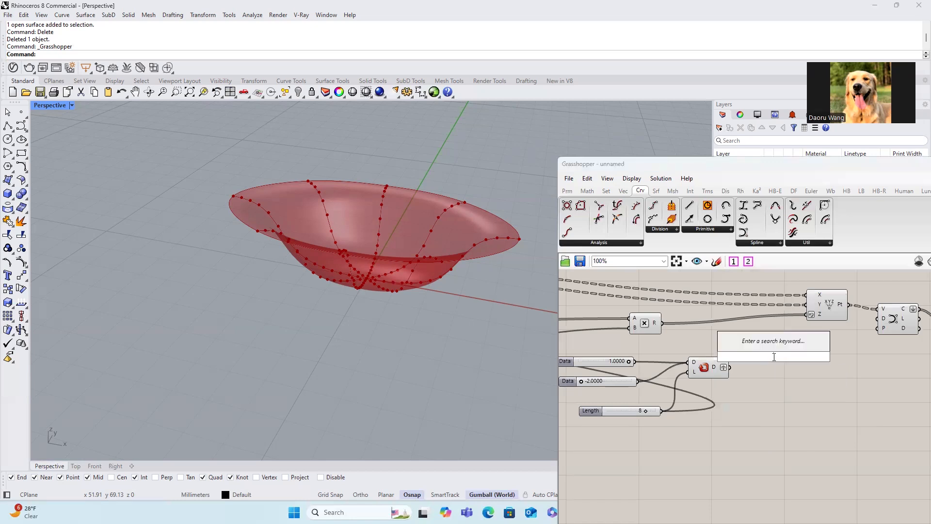
{"action": "type", "text": "mu"}
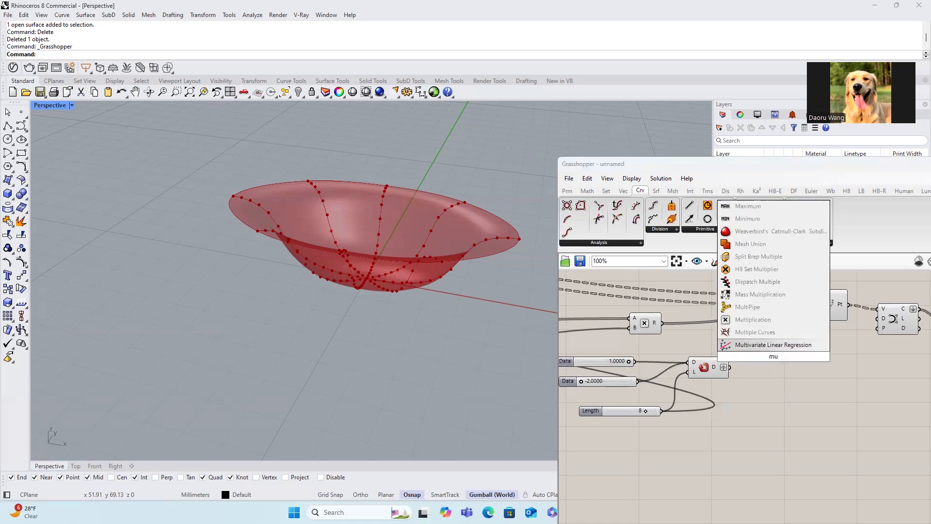
{"action": "left_click", "coordinate": [727, 320]}
{"action": "left_click_drag", "start_coordinate": [663, 323], "coordinate": [769, 359]}
{"action": "mouse_move", "coordinate": [786, 357]}
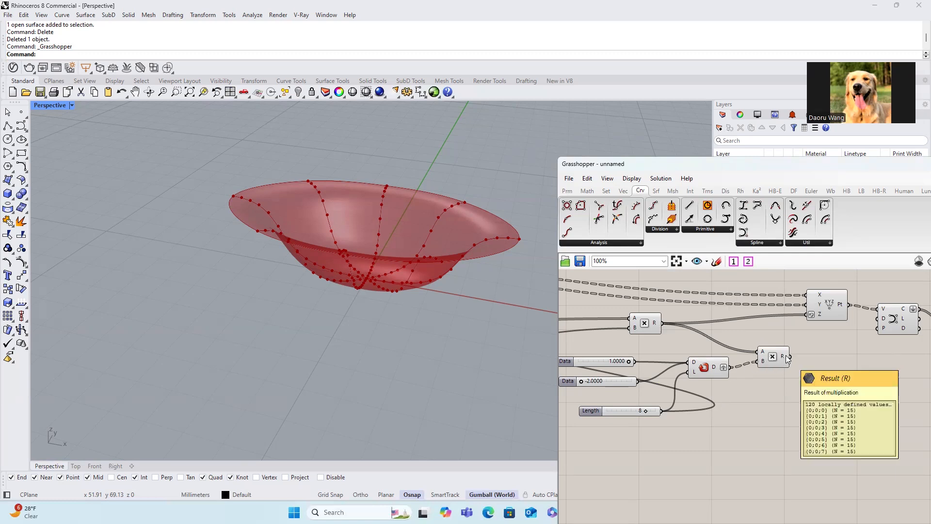
Connect the new Multiplication component's result to Construct Point's Z input
{"action": "right_click_drag", "start_coordinate": [793, 353], "coordinate": [781, 367]}
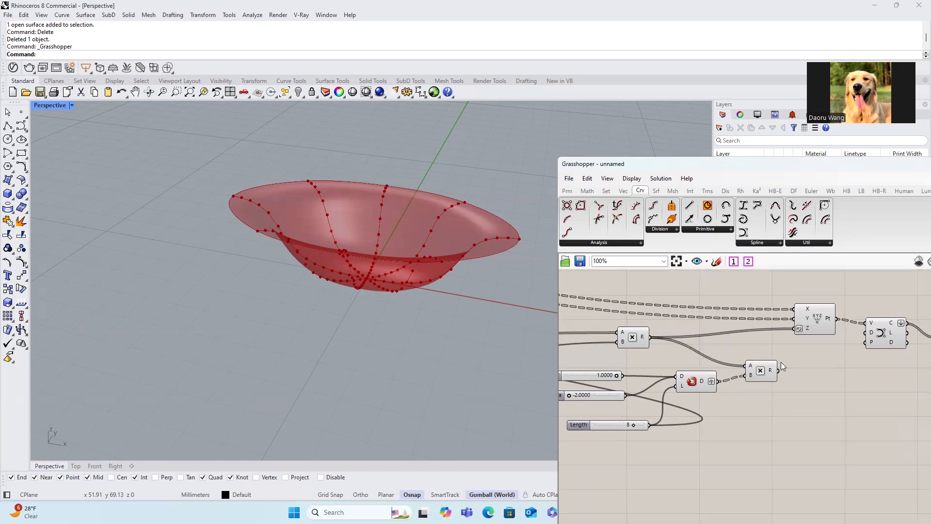
{"action": "left_click_drag", "start_coordinate": [779, 371], "coordinate": [795, 332]}
{"action": "right_click_drag", "start_coordinate": [510, 282], "coordinate": [523, 296]}
{"action": "scroll", "coordinate": [842, 319], "scroll_direction": "down", "scroll_amount": 4}
{"action": "mouse_move", "coordinate": [463, 276]}
{"action": "right_mouse_down"}
{"action": "mouse_move", "coordinate": [435, 323]}
{"action": "mouse_move", "coordinate": [451, 266]}
{"action": "right_mouse_up"}
{"action": "scroll", "coordinate": [727, 371], "scroll_direction": "up", "scroll_amount": 3}
Set the two Data sliders feeding Repeat Data to 0.6240 and -0.8721
{"action": "left_click_drag", "start_coordinate": [656, 350], "coordinate": [676, 351]}
{"action": "right_click_drag", "start_coordinate": [446, 308], "coordinate": [451, 272]}
{"action": "left_click_drag", "start_coordinate": [710, 327], "coordinate": [686, 326]}
Bake the Loft component's wavy surface into the Rhino document
{"action": "right_click_drag", "start_coordinate": [510, 286], "coordinate": [459, 322]}
{"action": "scroll", "coordinate": [786, 334], "scroll_direction": "down", "scroll_amount": 3}
{"action": "right_click_drag", "start_coordinate": [903, 315], "coordinate": [750, 321]}
{"action": "scroll", "coordinate": [741, 320], "scroll_direction": "up", "scroll_amount": 3}
{"action": "middle_click", "coordinate": [713, 316]}
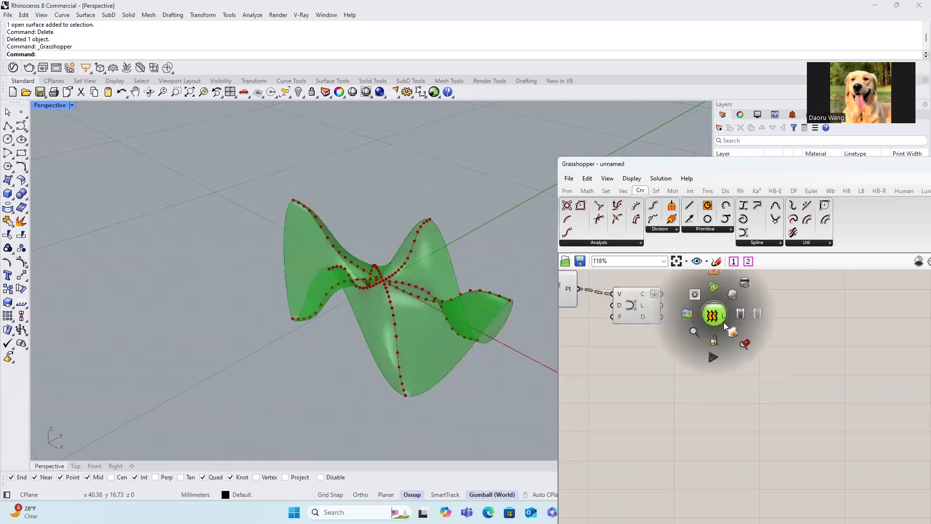
{"action": "left_click", "coordinate": [730, 329]}
Get Grasshopper out of the way and examine the baked surface's continuity near its centre with Zebra analysis
{"action": "double_click", "coordinate": [805, 165]}
{"action": "right_click_drag", "start_coordinate": [453, 265], "coordinate": [418, 297]}
{"action": "scroll", "coordinate": [418, 298], "scroll_direction": "up", "scroll_amount": 4}
{"action": "left_click", "coordinate": [418, 298]}
{"action": "type", "text": "zebra"}
{"action": "key", "text": "Return"}
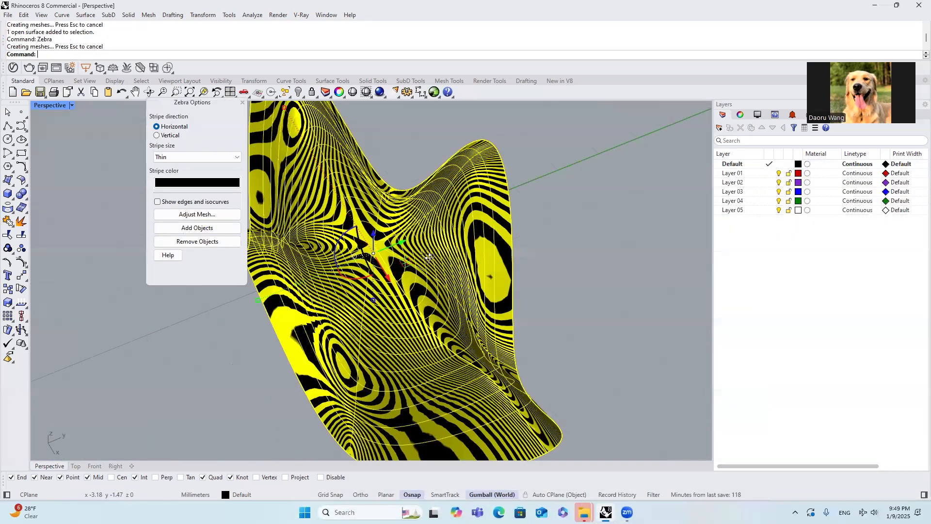
{"action": "scroll", "coordinate": [448, 258], "scroll_direction": "up", "scroll_amount": 5}
{"action": "right_click_drag", "start_coordinate": [430, 256], "coordinate": [450, 204]}
{"action": "scroll", "coordinate": [406, 240], "scroll_direction": "down", "scroll_amount": 5}
Examine the reflections on the baked surface's centre with an EMap analysis, then end the analysis
{"action": "type", "text": "emap"}
{"action": "key", "text": "Return"}
{"action": "scroll", "coordinate": [402, 241], "scroll_direction": "up", "scroll_amount": 7}
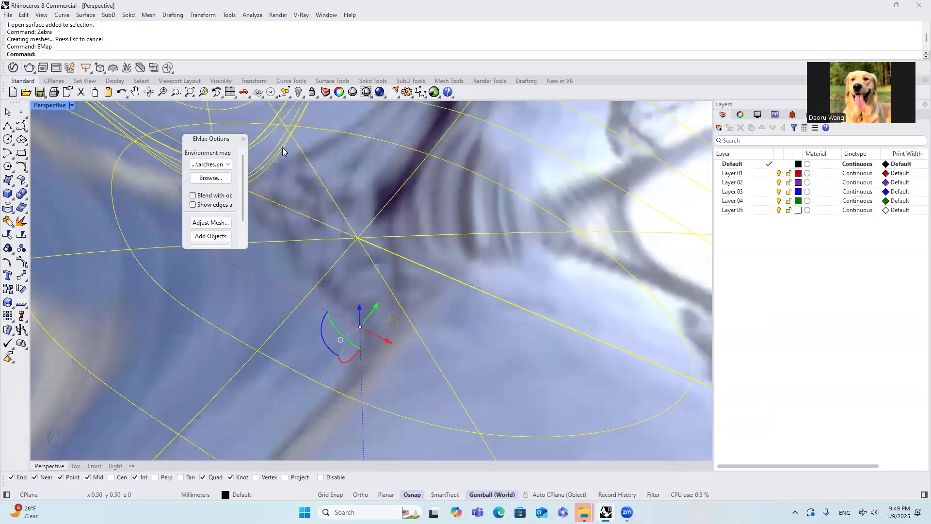
{"action": "key", "text": "Escape"}
Reopen Grasshopper and move its window aside so the surface in the viewport is visible
{"action": "type", "text": "grasshopper"}
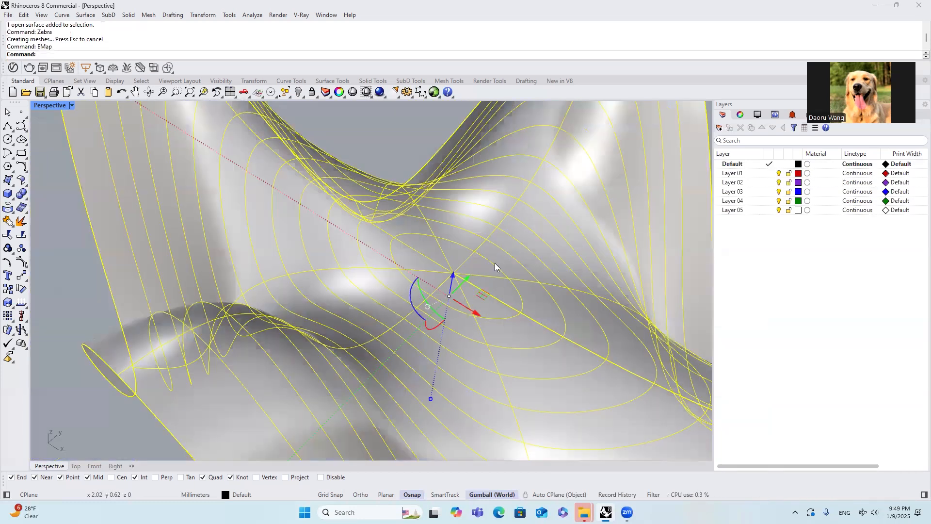
{"action": "key", "text": "Return"}
{"action": "left_click", "coordinate": [506, 103]}
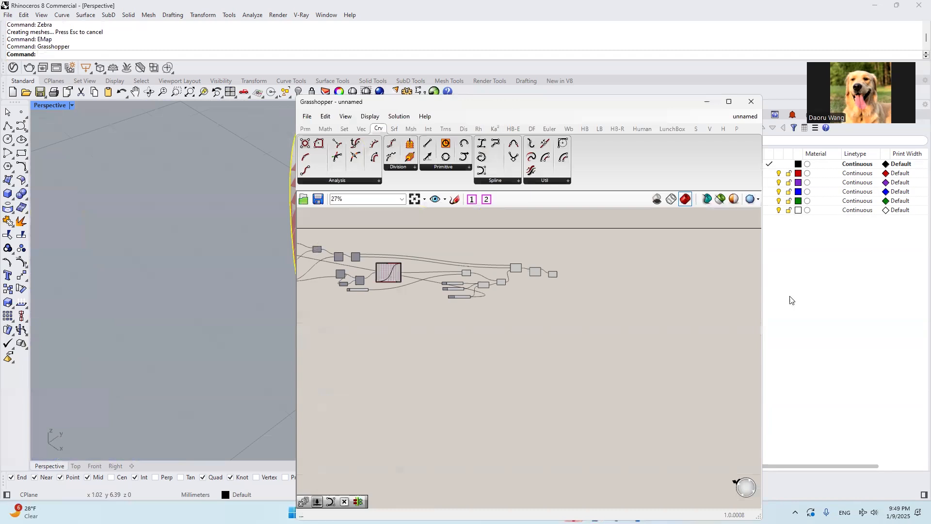
{"action": "left_click_drag", "start_coordinate": [505, 103], "coordinate": [731, 128]}
Set the Length slider feeding Repeat Data to 22
{"action": "right_click_drag", "start_coordinate": [662, 291], "coordinate": [792, 300]}
{"action": "scroll", "coordinate": [717, 326], "scroll_direction": "up", "scroll_amount": 8}
{"action": "scroll", "coordinate": [719, 341], "scroll_direction": "down", "scroll_amount": 2}
{"action": "right_click_drag", "start_coordinate": [618, 317], "coordinate": [739, 333]}
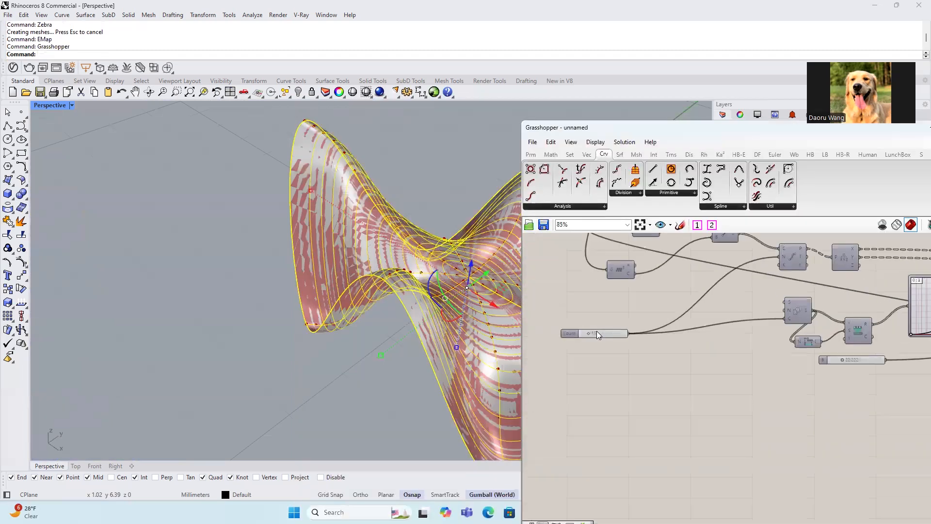
{"action": "scroll", "coordinate": [597, 331], "scroll_direction": "down", "scroll_amount": 2}
{"action": "right_click_drag", "start_coordinate": [748, 302], "coordinate": [861, 330]}
{"action": "scroll", "coordinate": [784, 317], "scroll_direction": "up", "scroll_amount": 5}
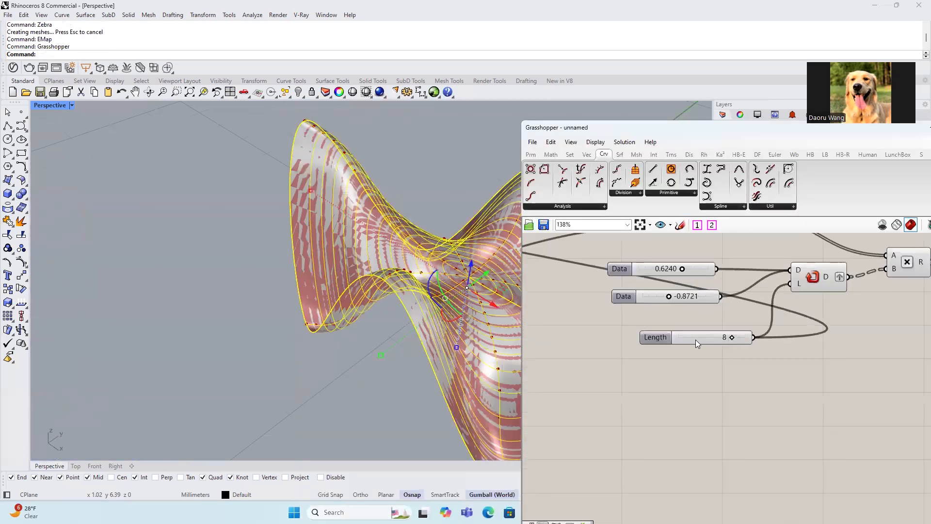
{"action": "double_click", "coordinate": [667, 338]}
{"action": "double_click", "coordinate": [673, 372]}
{"action": "type", "text": "50"}
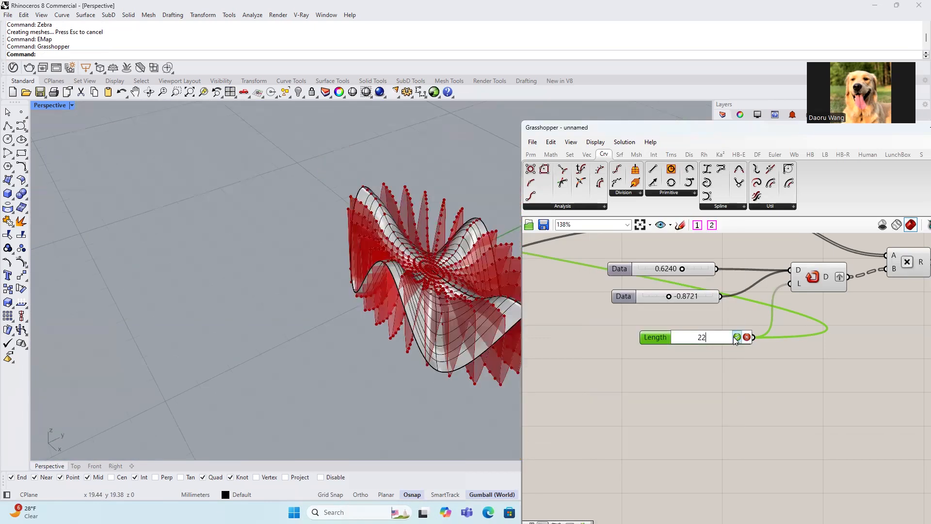
{"action": "left_click", "coordinate": [737, 337]}
Delete the previously baked surface in the viewport and bake the updated Loft
{"action": "right_click_drag", "start_coordinate": [473, 288], "coordinate": [478, 316]}
{"action": "scroll", "coordinate": [810, 243], "scroll_direction": "down", "scroll_amount": 4}
{"action": "right_click_drag", "start_coordinate": [810, 242], "coordinate": [637, 295]}
{"action": "right_click_drag", "start_coordinate": [817, 290], "coordinate": [763, 296]}
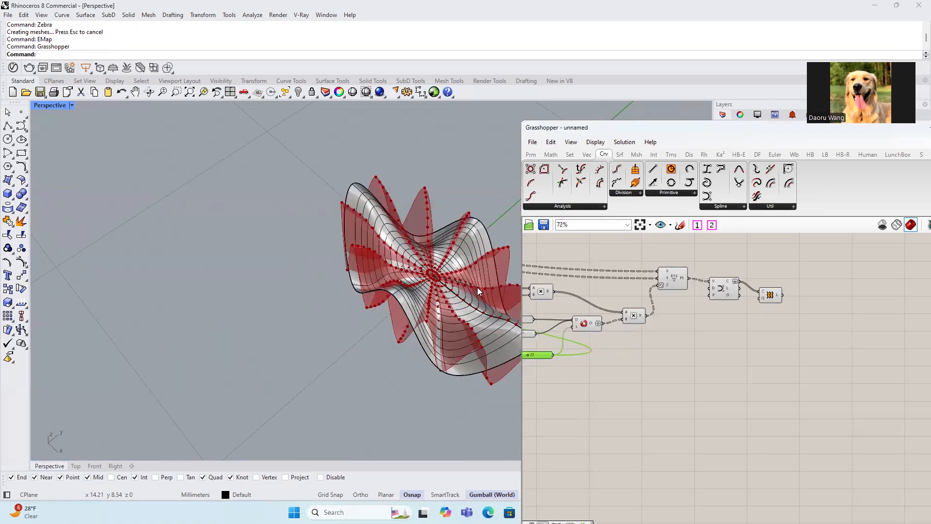
{"action": "left_click", "coordinate": [490, 288]}
{"action": "key", "text": "Delete"}
{"action": "left_click", "coordinate": [765, 291]}
{"action": "middle_click", "coordinate": [766, 291]}
{"action": "left_click", "coordinate": [780, 306]}
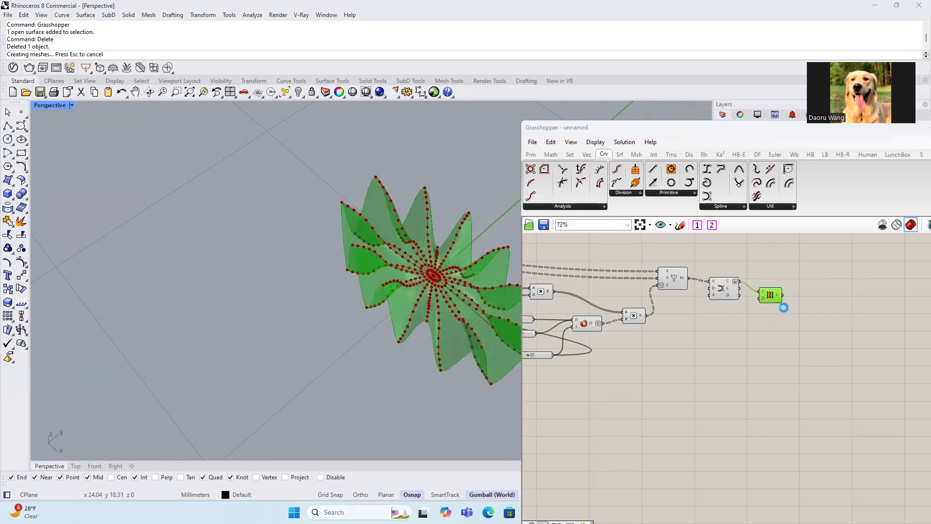
Minimize the Grasshopper window to clear the Rhino viewport
{"action": "left_click", "coordinate": [781, 132]}
{"action": "left_click_drag", "start_coordinate": [781, 131], "coordinate": [448, 165]}
{"action": "left_click", "coordinate": [641, 159]}
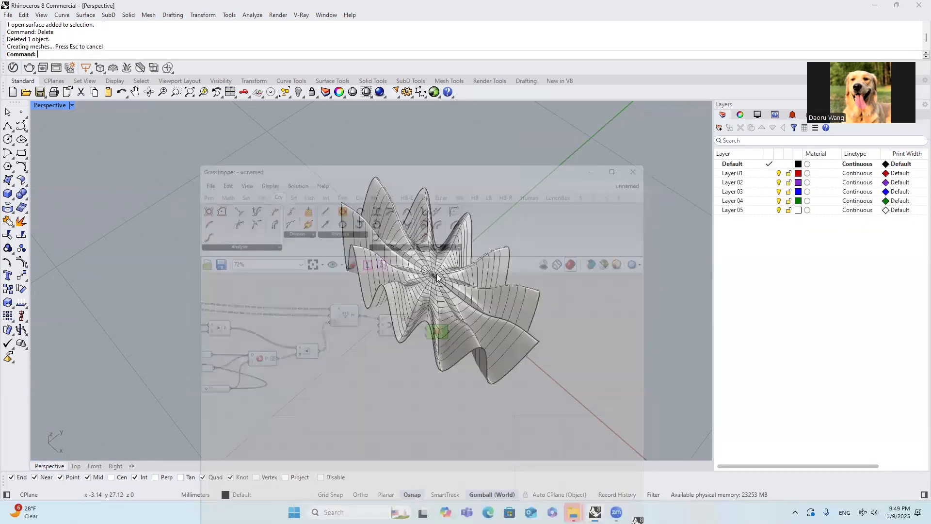
Run a Zebra analysis on the newly baked surface and examine the stripes where the folds meet at the centre
{"action": "scroll", "coordinate": [439, 276], "scroll_direction": "up", "scroll_amount": 8}
{"action": "right_click_drag", "start_coordinate": [437, 279], "coordinate": [408, 313]}
{"action": "left_click", "coordinate": [417, 316]}
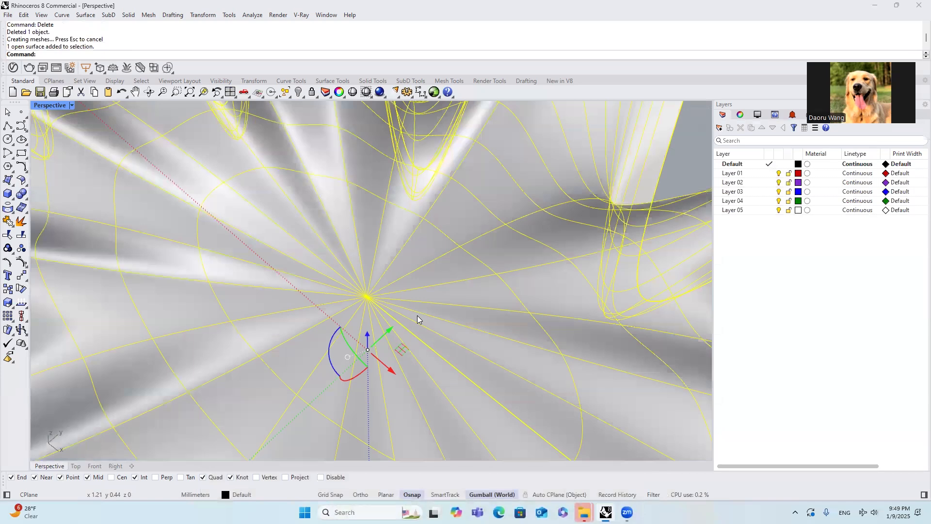
{"action": "type", "text": "Zebra"}
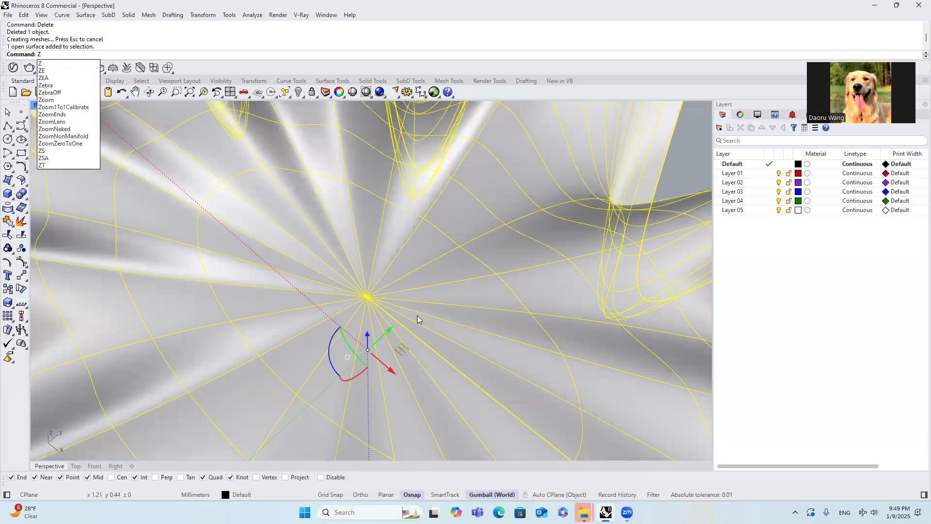
{"action": "key", "text": "Return"}
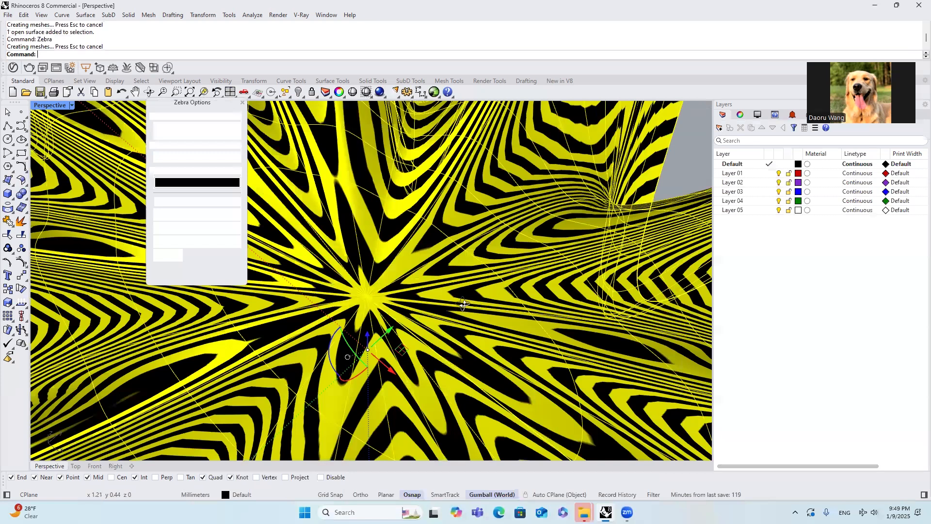
{"action": "scroll", "coordinate": [436, 317], "scroll_direction": "up", "scroll_amount": 5}
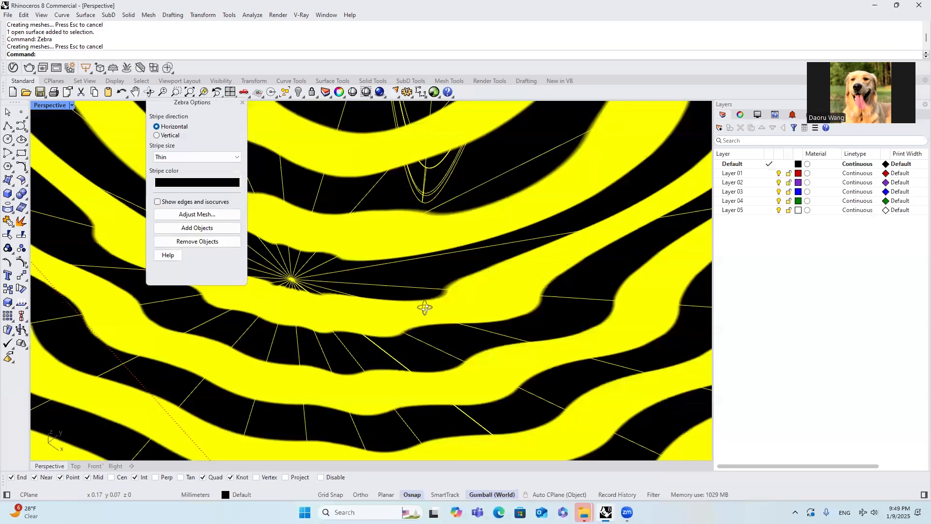
{"action": "scroll", "coordinate": [424, 307], "scroll_direction": "down", "scroll_amount": 2}
{"action": "scroll", "coordinate": [432, 301], "scroll_direction": "down", "scroll_amount": 3}
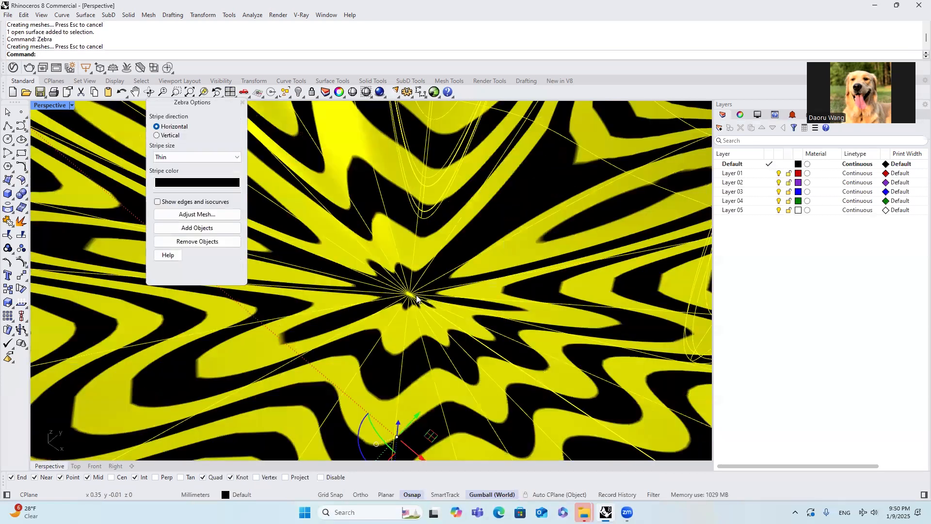
{"action": "scroll", "coordinate": [408, 295], "scroll_direction": "up", "scroll_amount": 3}
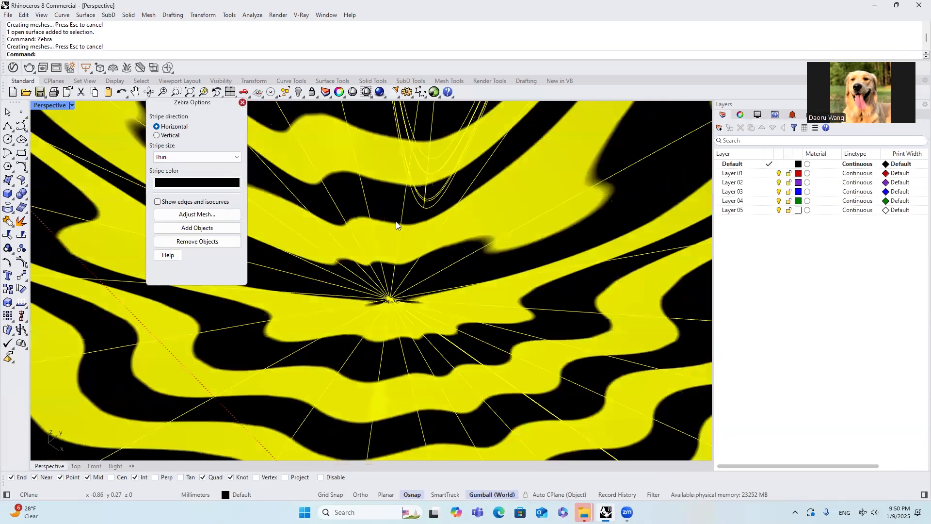
{"action": "key", "text": "Escape"}
Run an EMap analysis on the many-fold surface, examine the reflections around its centre, and close the analysis
{"action": "scroll", "coordinate": [412, 225], "scroll_direction": "down", "scroll_amount": 3}
{"action": "type", "text": "Gemap"}
{"action": "key", "text": "Return"}
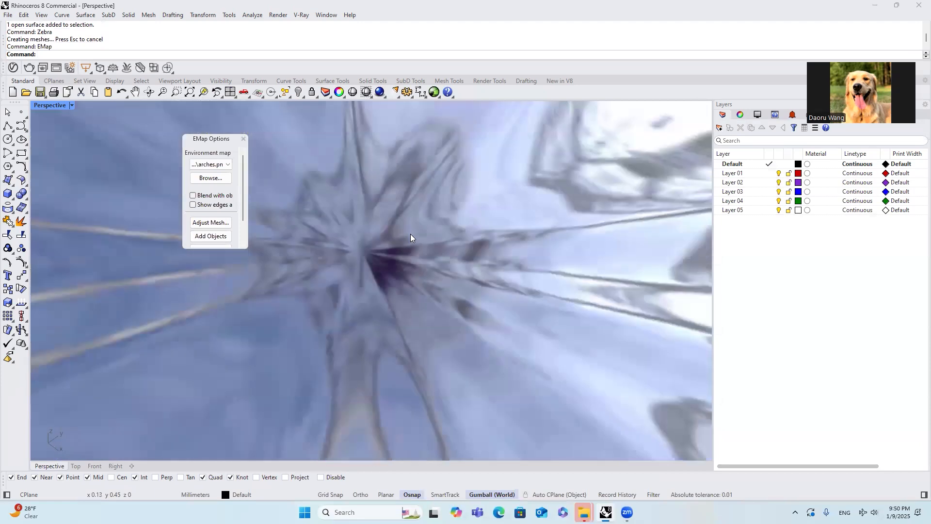
{"action": "scroll", "coordinate": [410, 234], "scroll_direction": "down", "scroll_amount": 3}
{"action": "right_click_drag", "start_coordinate": [415, 230], "coordinate": [271, 158]}
{"action": "scroll", "coordinate": [423, 193], "scroll_direction": "up", "scroll_amount": 3}
{"action": "left_click", "coordinate": [244, 140]}
{"action": "scroll", "coordinate": [401, 219], "scroll_direction": "down", "scroll_amount": 2}
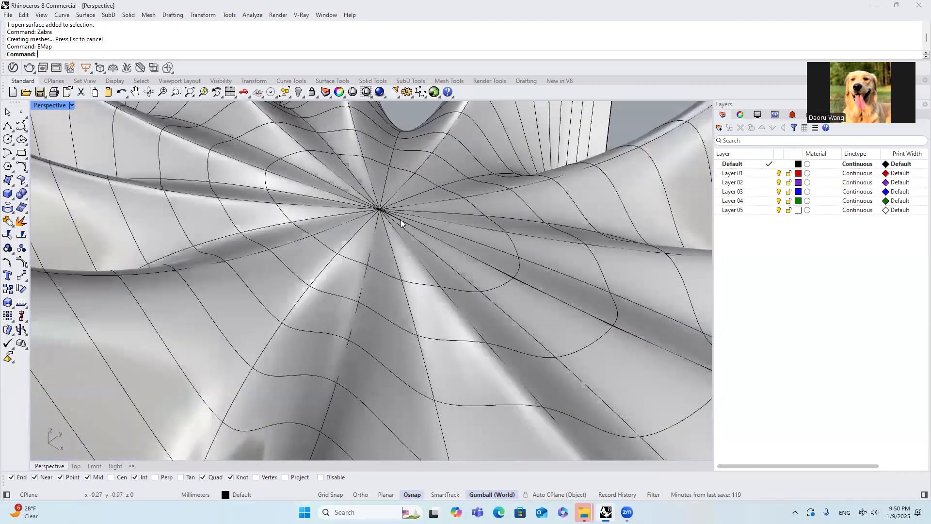
Delete the baked many-fold surface and bring back the Grasshopper window
{"action": "left_click", "coordinate": [426, 224]}
{"action": "type", "text": "D"}
{"action": "key", "text": "Delete"}
{"action": "left_click", "coordinate": [433, 93]}
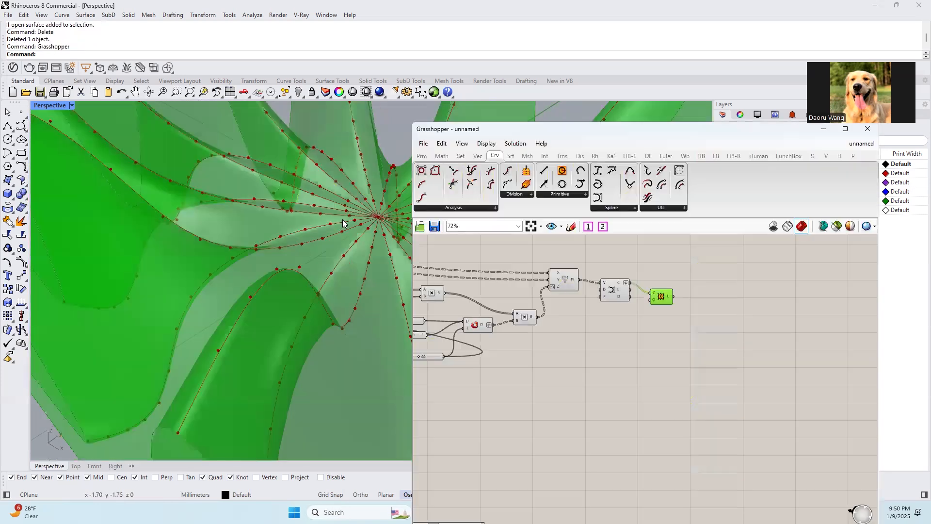
Examine the loft preview around the centre, where the radial curves and their points converge
{"action": "right_click_drag", "start_coordinate": [389, 238], "coordinate": [376, 262]}
{"action": "scroll", "coordinate": [353, 267], "scroll_direction": "up", "scroll_amount": 1}
{"action": "scroll", "coordinate": [352, 270], "scroll_direction": "up", "scroll_amount": 3}
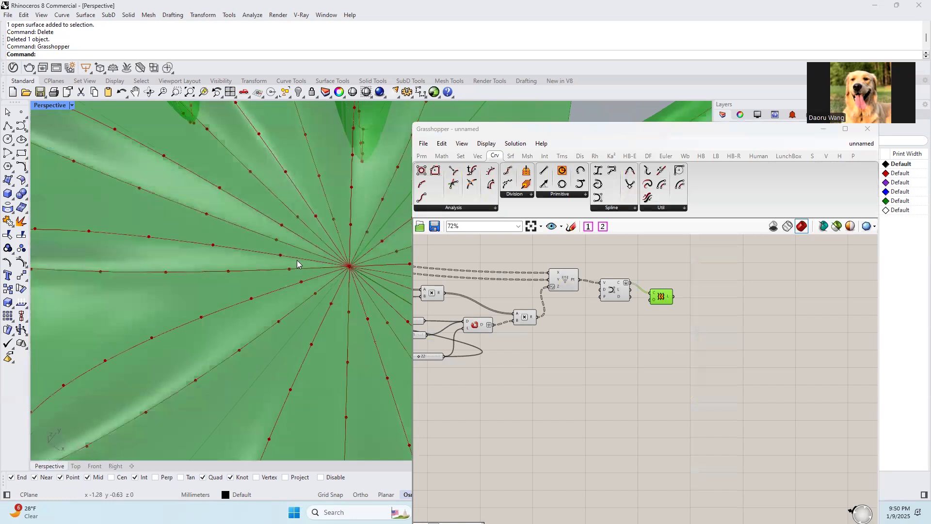
{"action": "scroll", "coordinate": [295, 259], "scroll_direction": "down", "scroll_amount": 3}
{"action": "scroll", "coordinate": [244, 212], "scroll_direction": "down", "scroll_amount": 2}
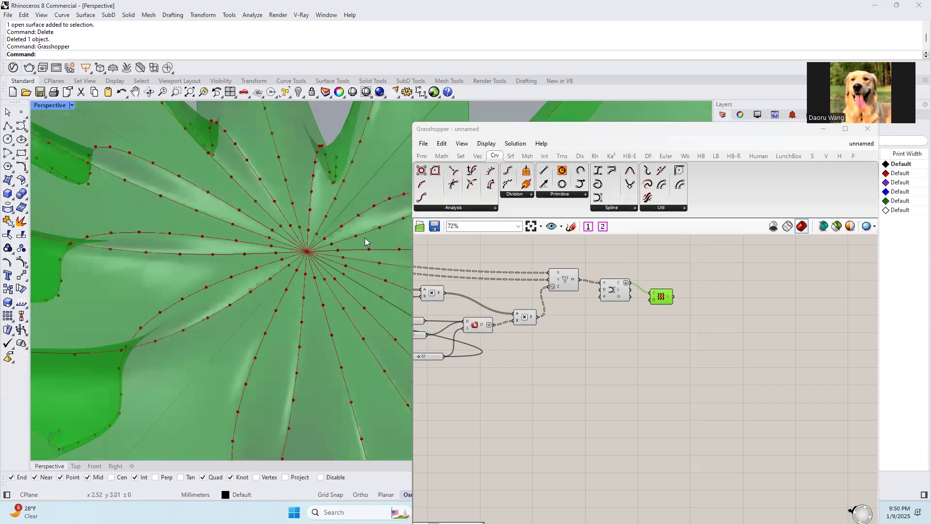
{"action": "right_click_drag", "start_coordinate": [274, 223], "coordinate": [297, 229]}
{"action": "scroll", "coordinate": [653, 314], "scroll_direction": "up", "scroll_amount": 3}
Move the Loft component farther from the curve component and add a Replace Items component
{"action": "left_click_drag", "start_coordinate": [657, 299], "coordinate": [718, 298]}
{"action": "double_click", "coordinate": [677, 330]}
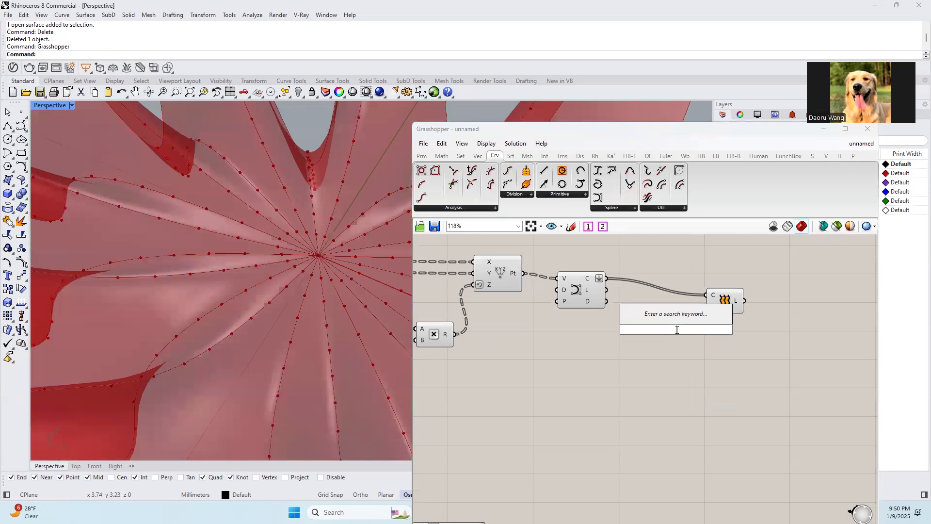
{"action": "type", "text": "replace"}
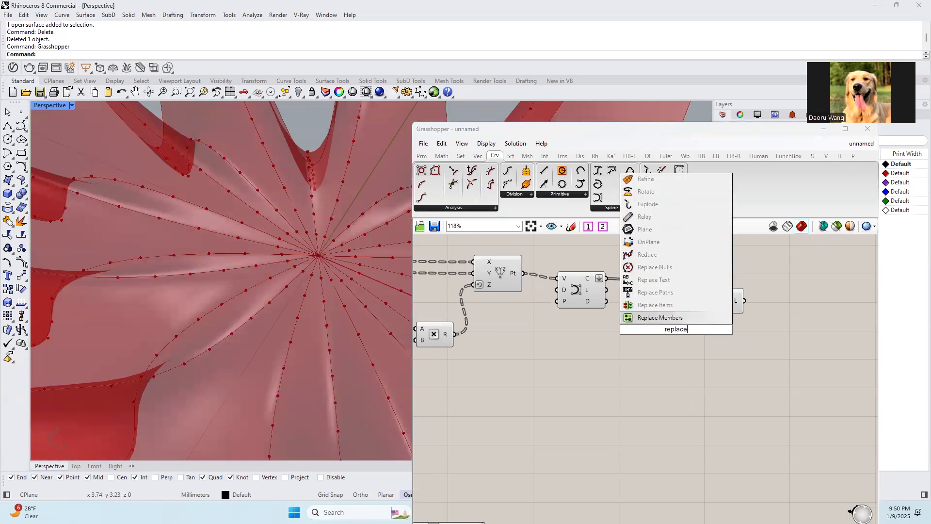
{"action": "left_click", "coordinate": [659, 317]}
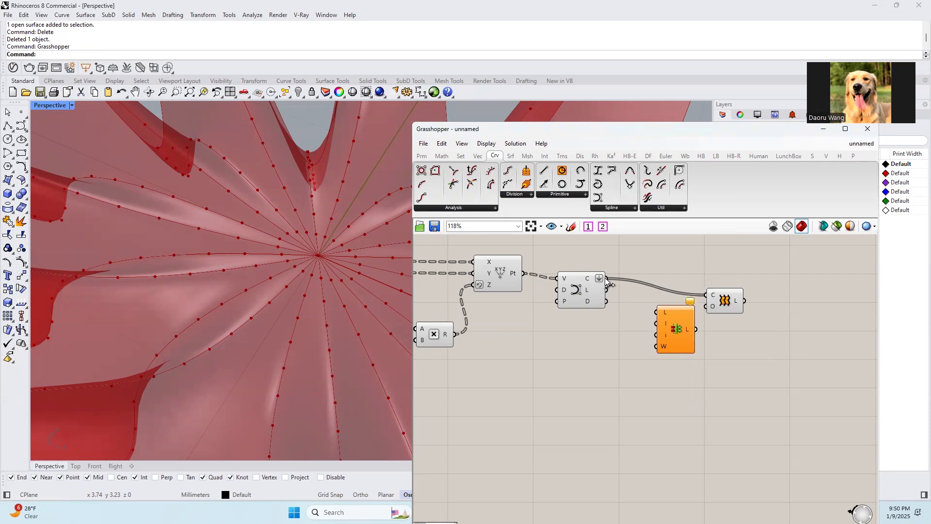
Place Replace Items beside the last Multiplication component and connect the multiplication result to its L input
{"action": "right_click_drag", "start_coordinate": [596, 291], "coordinate": [643, 300]}
{"action": "left_click_drag", "start_coordinate": [717, 339], "coordinate": [555, 352]}
{"action": "right_click_drag", "start_coordinate": [555, 352], "coordinate": [619, 350]}
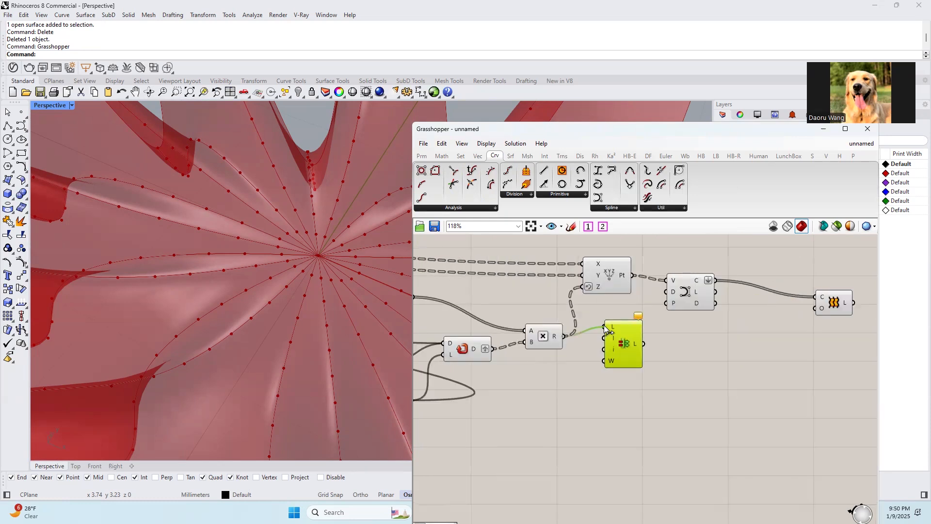
{"action": "left_click_drag", "start_coordinate": [604, 327], "coordinate": [565, 336]}
{"action": "left_click_drag", "start_coordinate": [621, 343], "coordinate": [636, 356]}
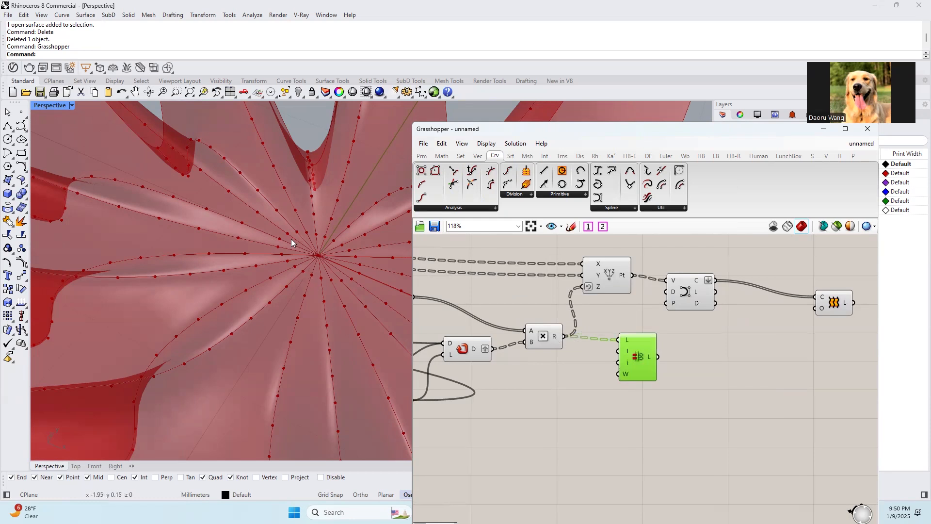
Add a Series component with a Count slider of 3 and connect its output to Replace Items' indices input
{"action": "double_click", "coordinate": [554, 374]}
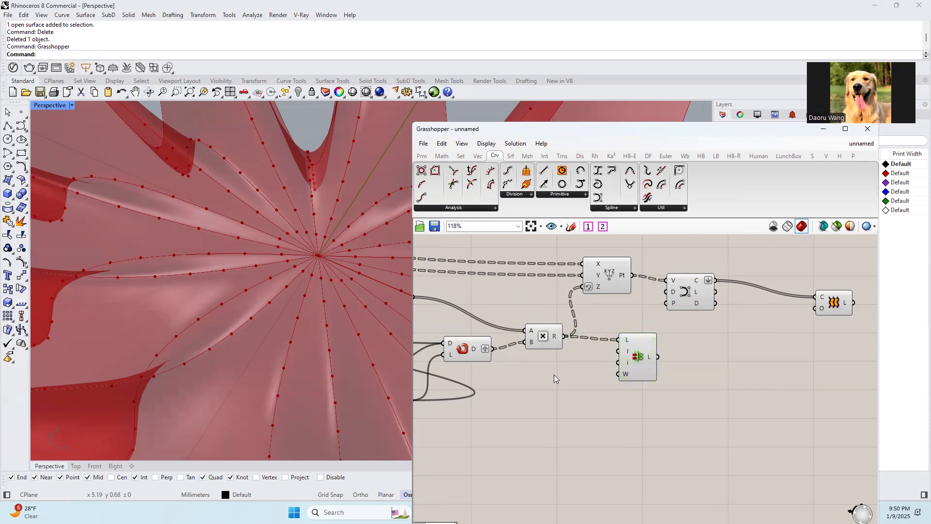
{"action": "type", "text": "ser"}
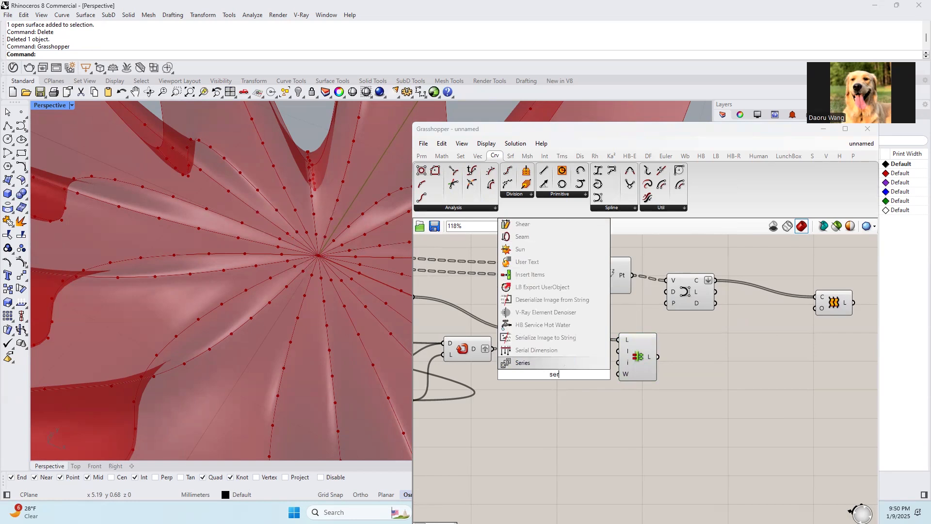
{"action": "key", "text": "Return"}
{"action": "left_click_drag", "start_coordinate": [573, 375], "coordinate": [626, 365]}
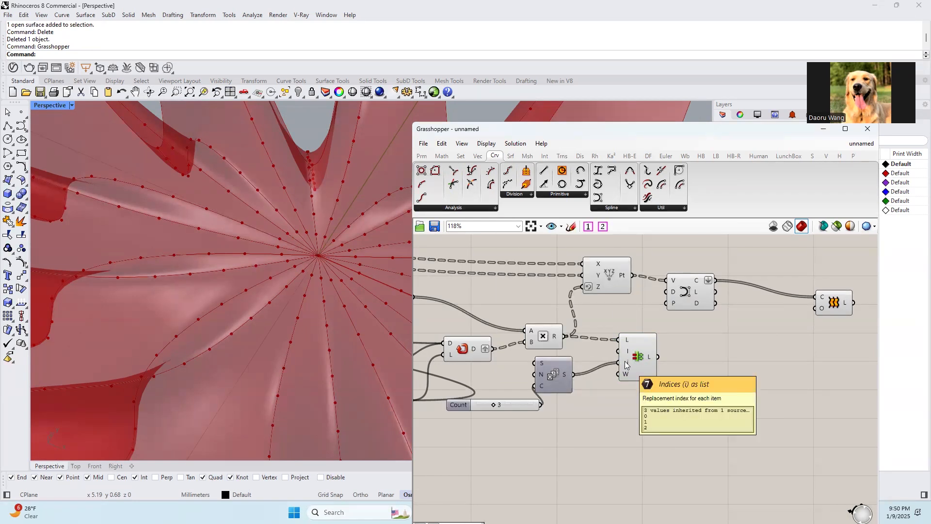
{"action": "left_click_drag", "start_coordinate": [542, 366], "coordinate": [562, 394]}
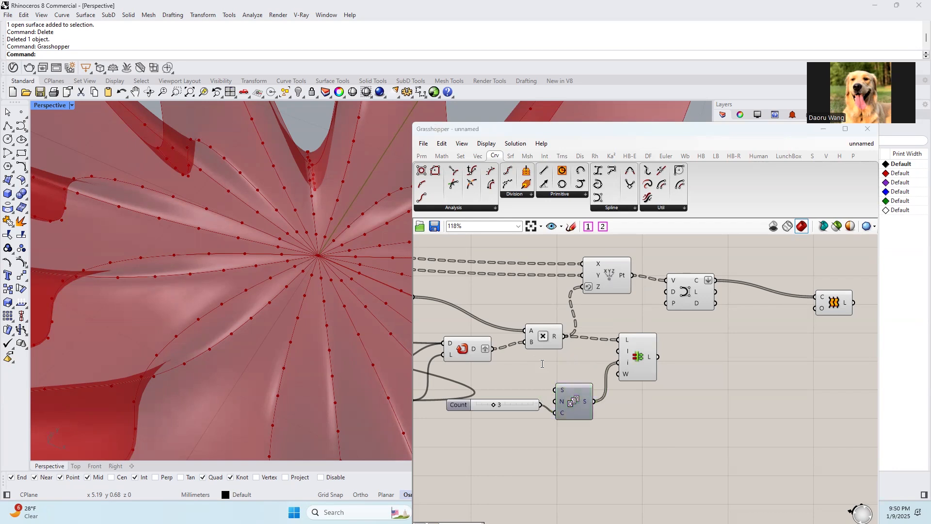
Connect a 0.000 number slider to Replace Items' item input and the resulting list to Construct Point's Z input
{"action": "double_click", "coordinate": [542, 365]}
{"action": "type", "text": "0.-"}
{"action": "key", "text": "Return"}
{"action": "left_click_drag", "start_coordinate": [588, 363], "coordinate": [582, 287]}
Bake the Loft built with the replaced centre heights
{"action": "right_click_drag", "start_coordinate": [309, 275], "coordinate": [324, 226]}
{"action": "right_click_drag", "start_coordinate": [789, 298], "coordinate": [738, 299]}
{"action": "left_click", "coordinate": [783, 301]}
{"action": "middle_click", "coordinate": [783, 301]}
{"action": "left_click", "coordinate": [798, 317]}
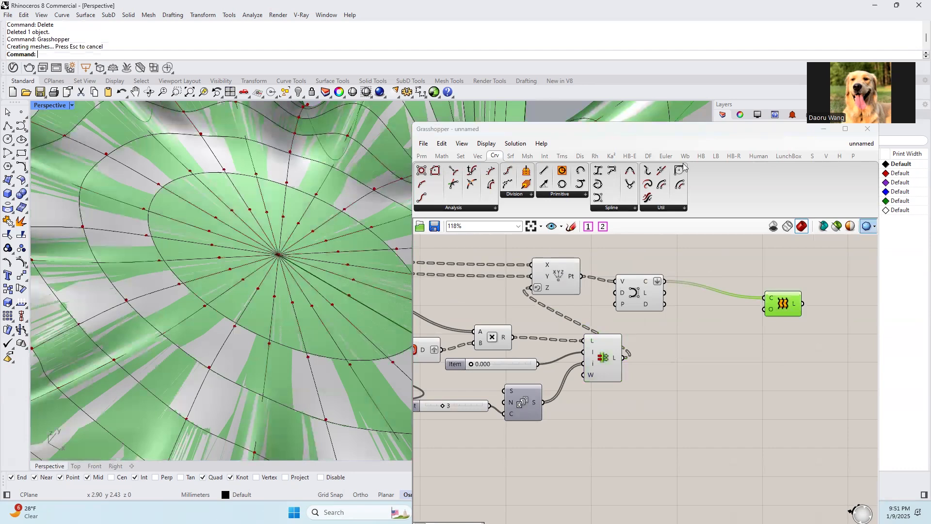
Minimize Grasshopper, examine the centre of the new baked surface with an EMap analysis, and close the analysis
{"action": "left_click", "coordinate": [823, 128]}
{"action": "left_click", "coordinate": [371, 217]}
{"action": "type", "text": "EM"}
{"action": "key", "text": "Return"}
{"action": "right_click_drag", "start_coordinate": [341, 224], "coordinate": [359, 204]}
{"action": "scroll", "coordinate": [344, 200], "scroll_direction": "up", "scroll_amount": 5}
{"action": "left_click", "coordinate": [244, 139]}
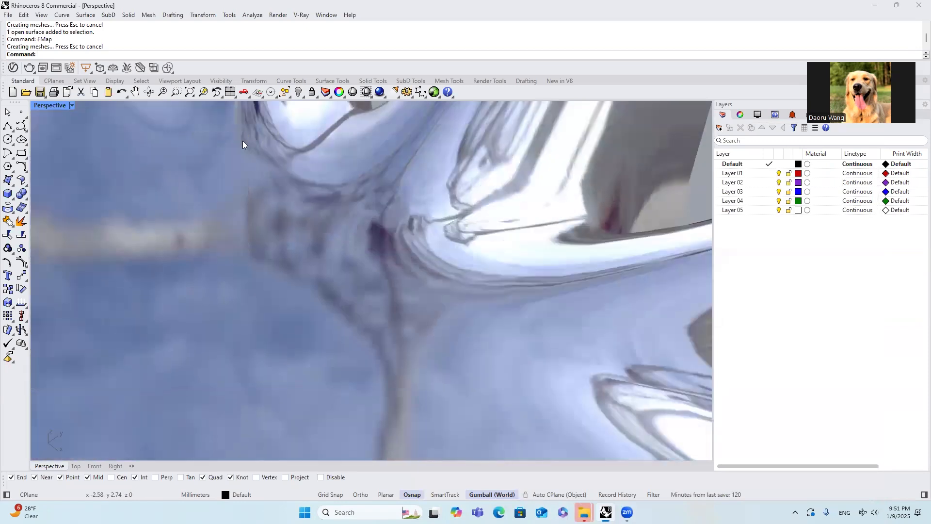
Run a Zebra analysis on the baked surface and examine the stripe continuity around its centre
{"action": "scroll", "coordinate": [352, 244], "scroll_direction": "down", "scroll_amount": 3}
{"action": "left_click", "coordinate": [348, 244]}
{"action": "type", "text": "Zebra"}
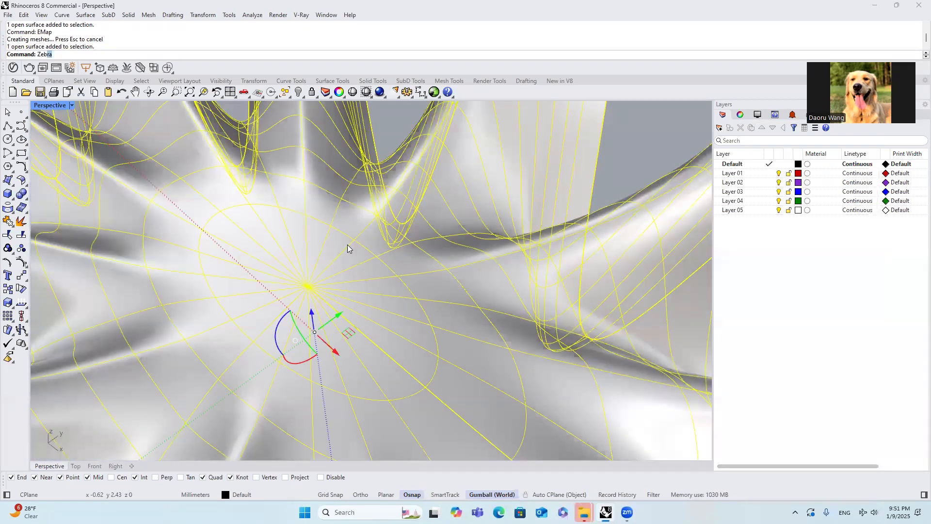
{"action": "key", "text": "Return"}
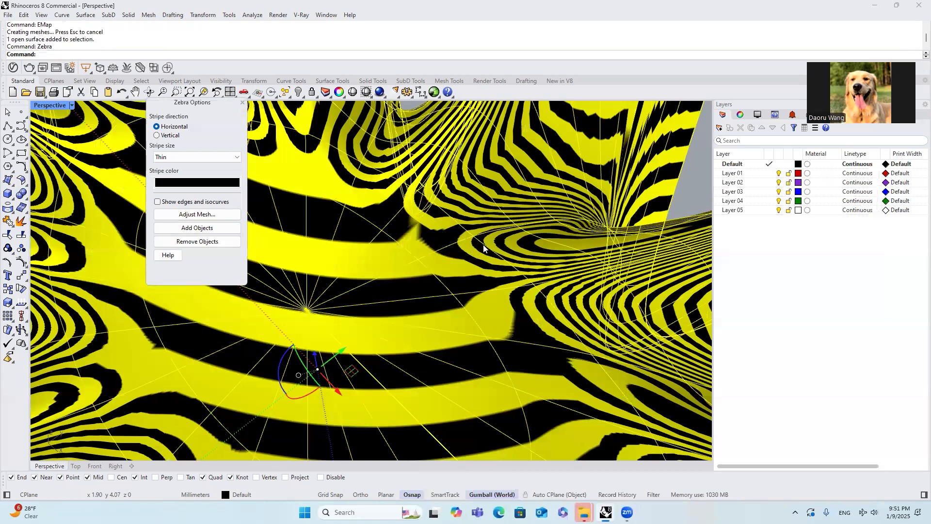
{"action": "scroll", "coordinate": [483, 244], "scroll_direction": "up", "scroll_amount": 2}
{"action": "scroll", "coordinate": [504, 234], "scroll_direction": "up", "scroll_amount": 4}
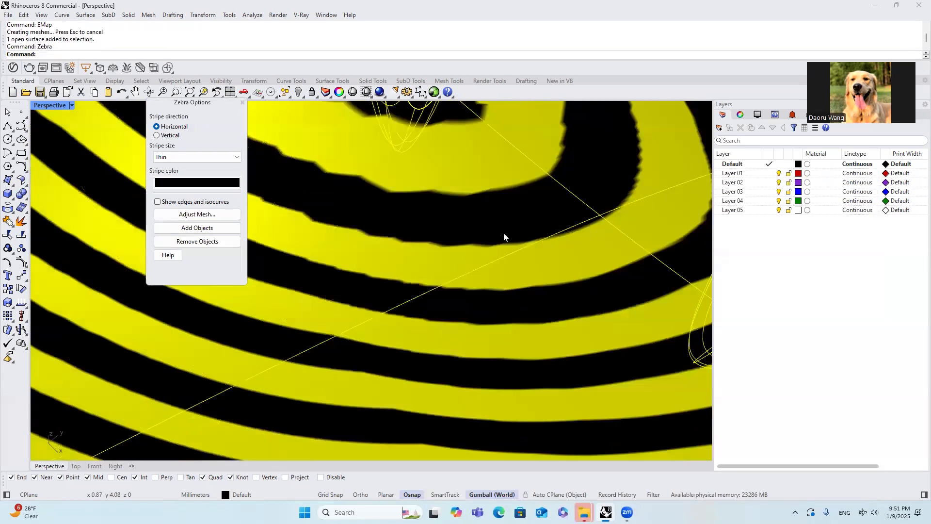
{"action": "scroll", "coordinate": [507, 242], "scroll_direction": "down", "scroll_amount": 5}
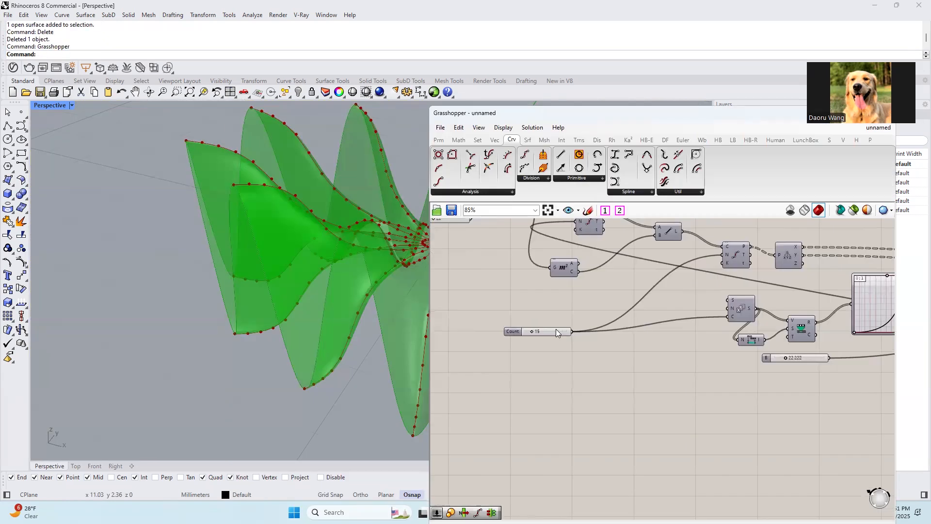
Set the Length slider that feeds the repeated height multipliers to 12
{"action": "right_click_drag", "start_coordinate": [556, 331], "coordinate": [672, 372]}
{"action": "scroll", "coordinate": [607, 367], "scroll_direction": "up", "scroll_amount": 2}
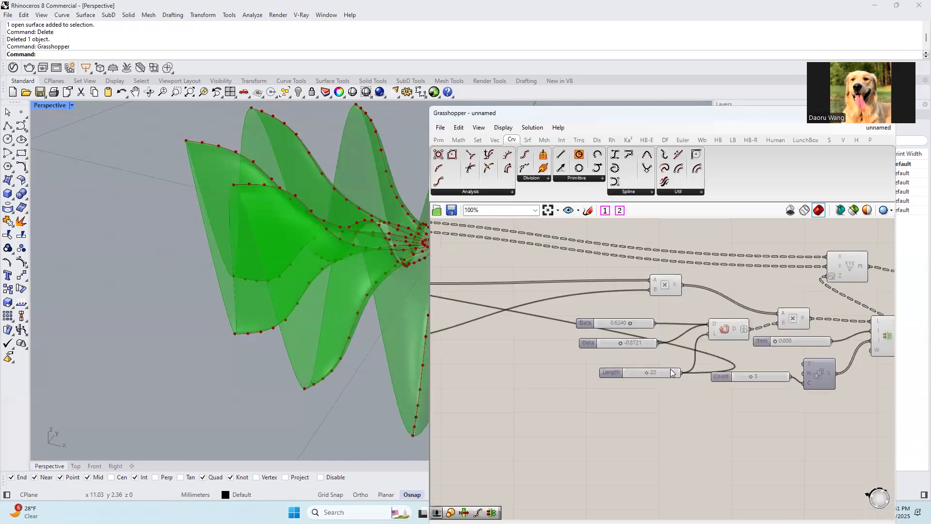
{"action": "scroll", "coordinate": [671, 373], "scroll_direction": "up", "scroll_amount": 3}
{"action": "double_click", "coordinate": [654, 377]}
{"action": "type", "text": "12"}
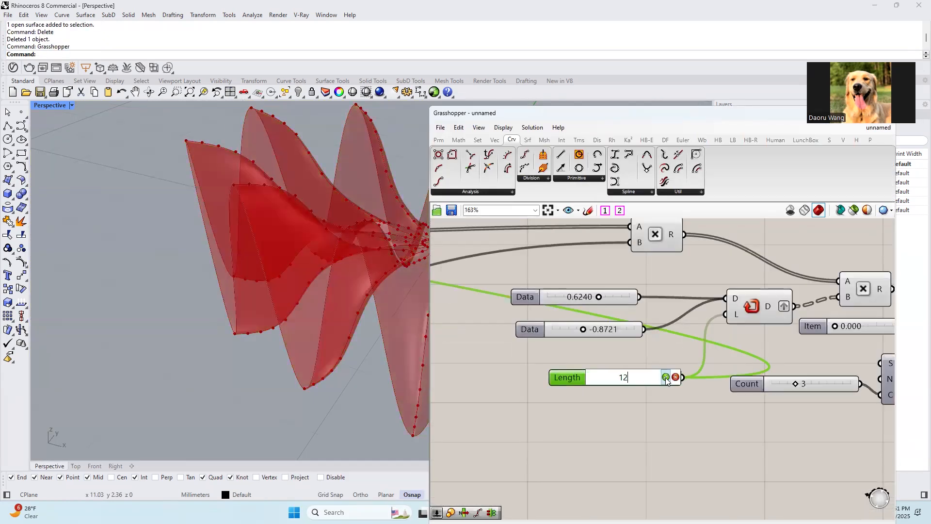
{"action": "left_click", "coordinate": [665, 378]}
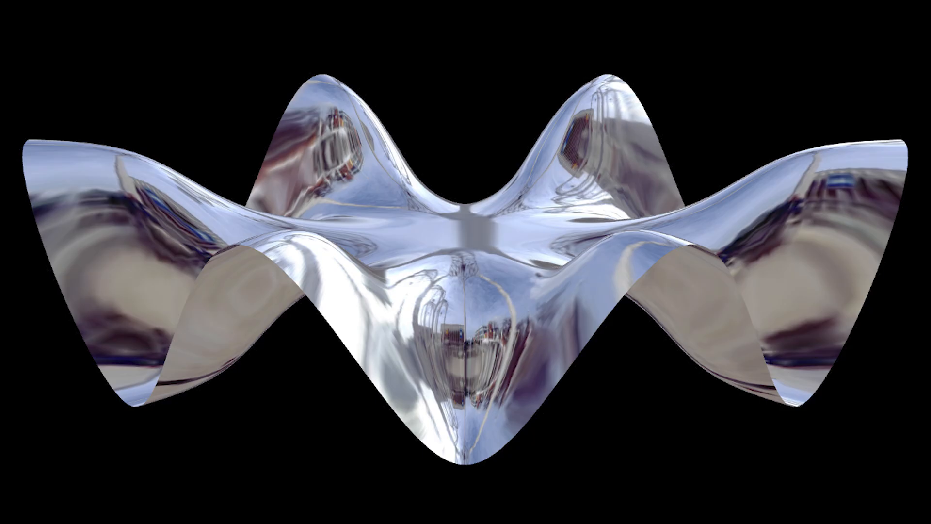